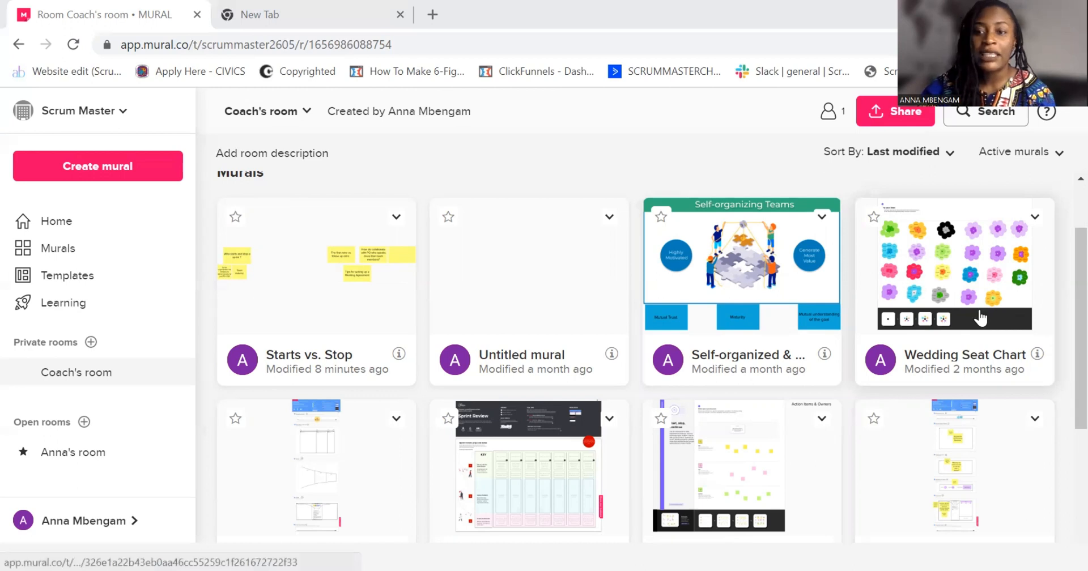
Create a new mural in Coach's room using the Resizable blank canvas
scroll(486, 368, "down", 5)
scroll(485, 368, "up", 6)
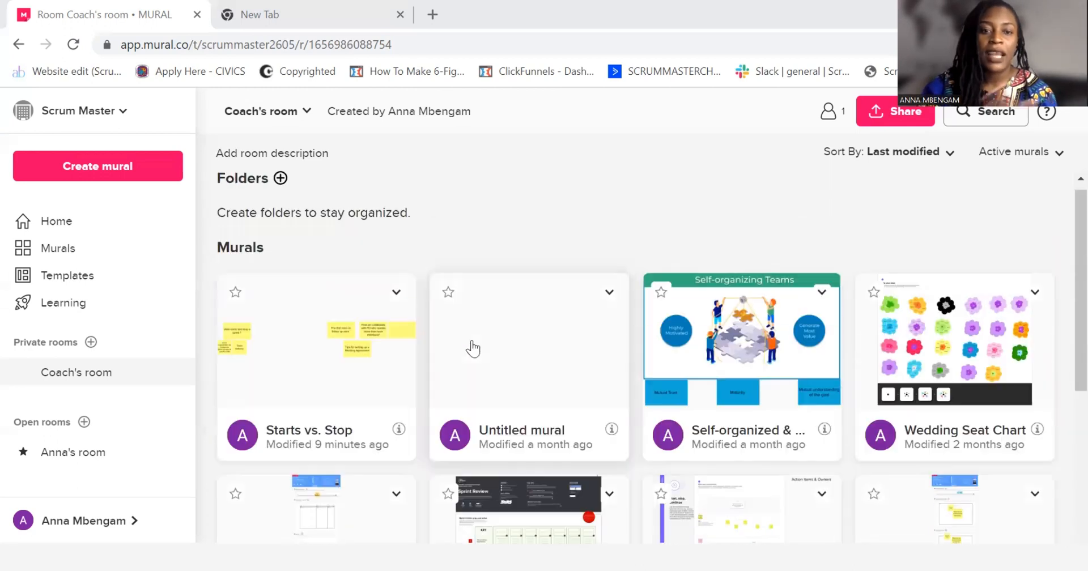
left_click(137, 170)
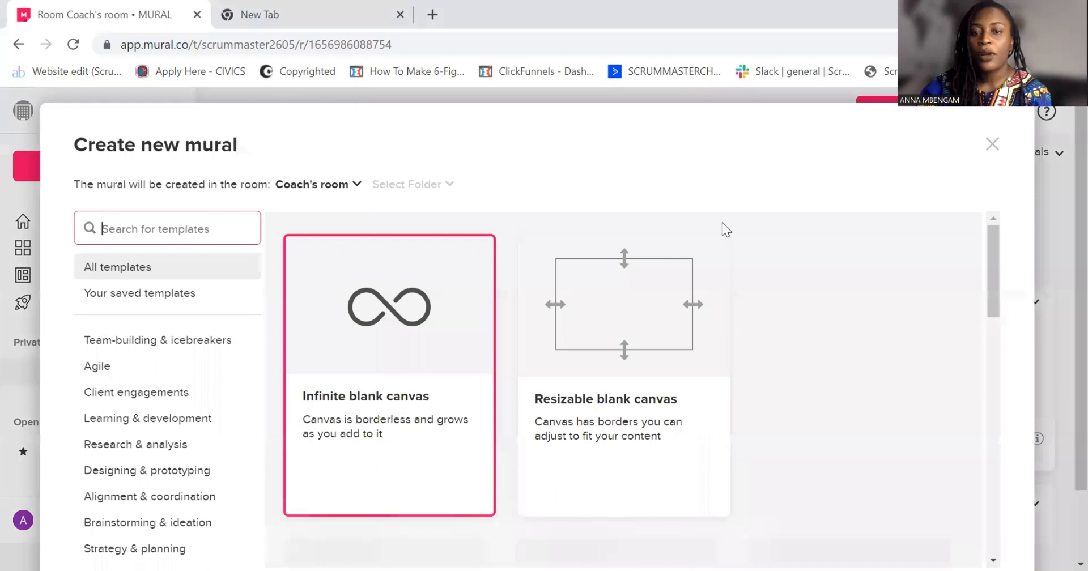
left_click(632, 329)
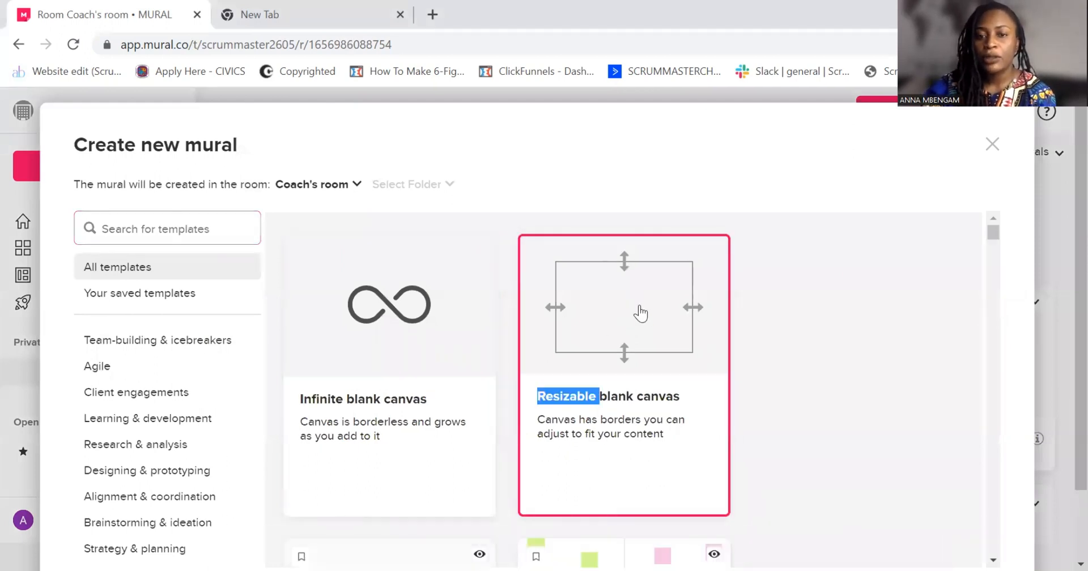
double_click(641, 313)
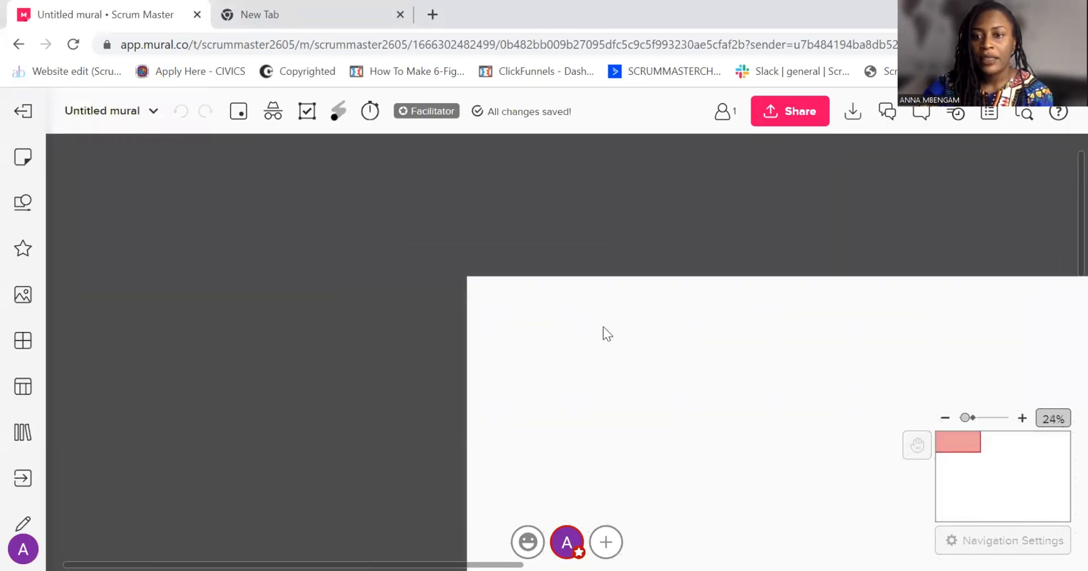
Rename the untitled mural as "Working Agreement"
scroll(603, 327, "down", 2)
left_click_drag(740, 393, 480, 324)
scroll(499, 323, "down", 4)
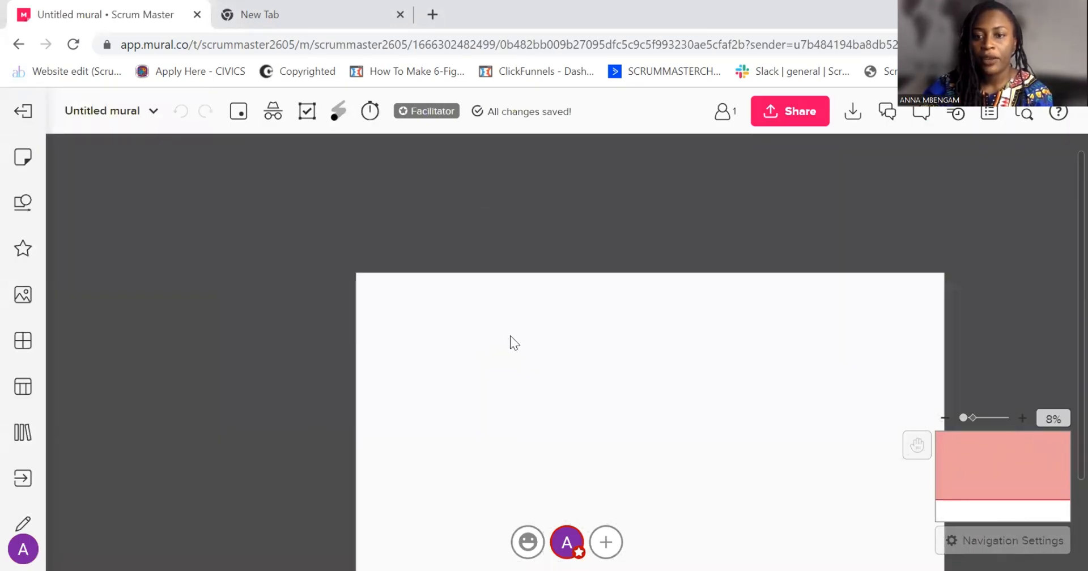
left_click_drag(622, 391, 485, 295)
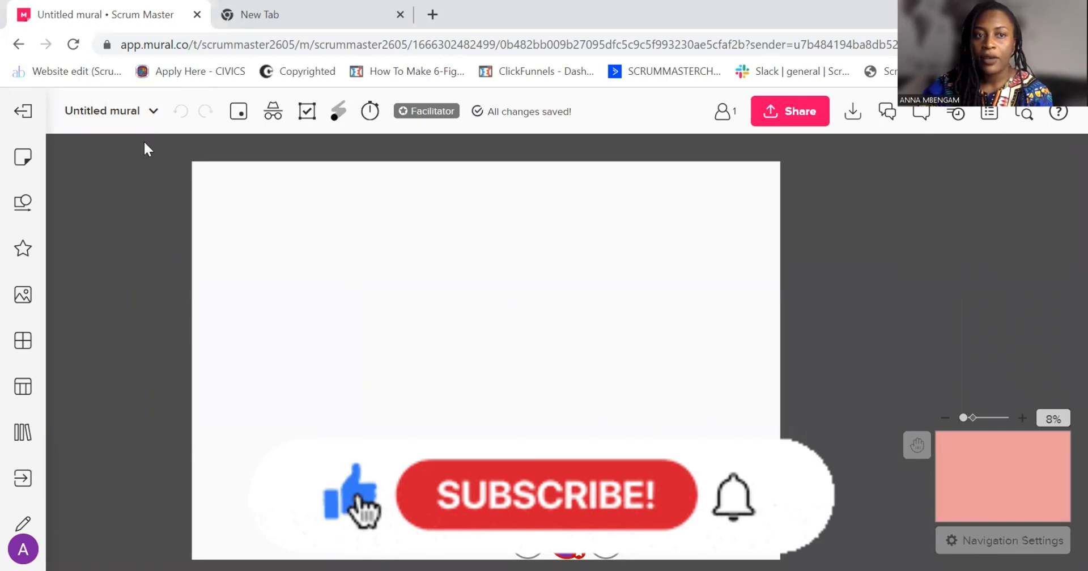
left_click(102, 111)
type("Working Agreement")
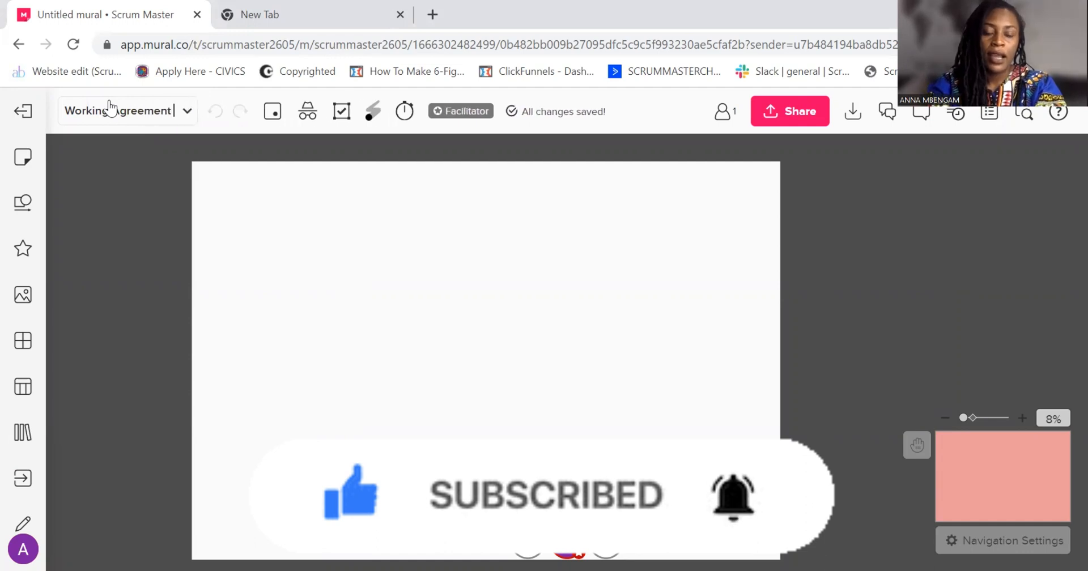
left_click(506, 334)
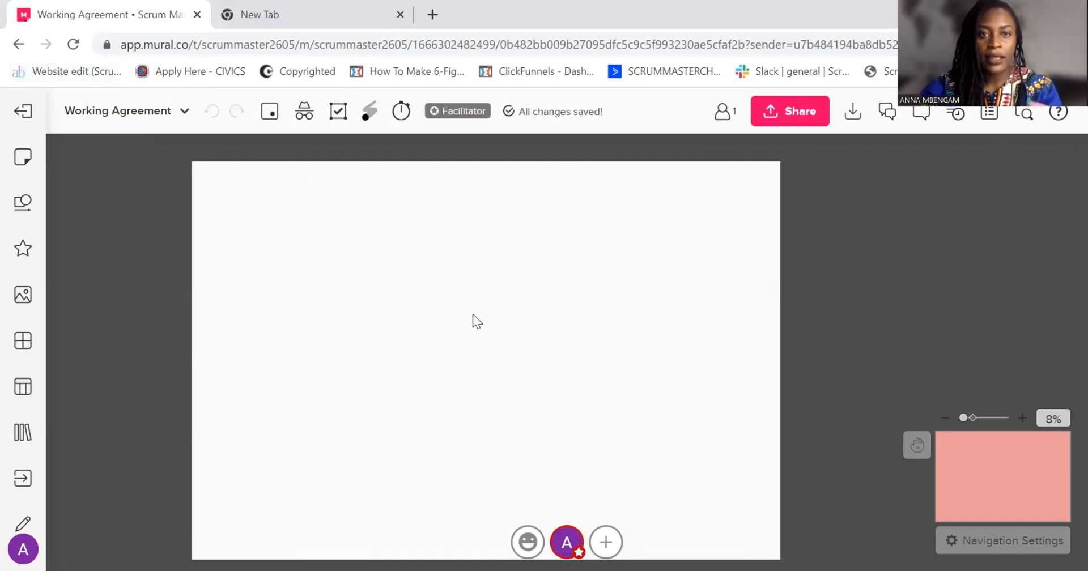
Switch to the empty browser tab and search Google for "scrum working agreement template"
key("ctrl+Tab")
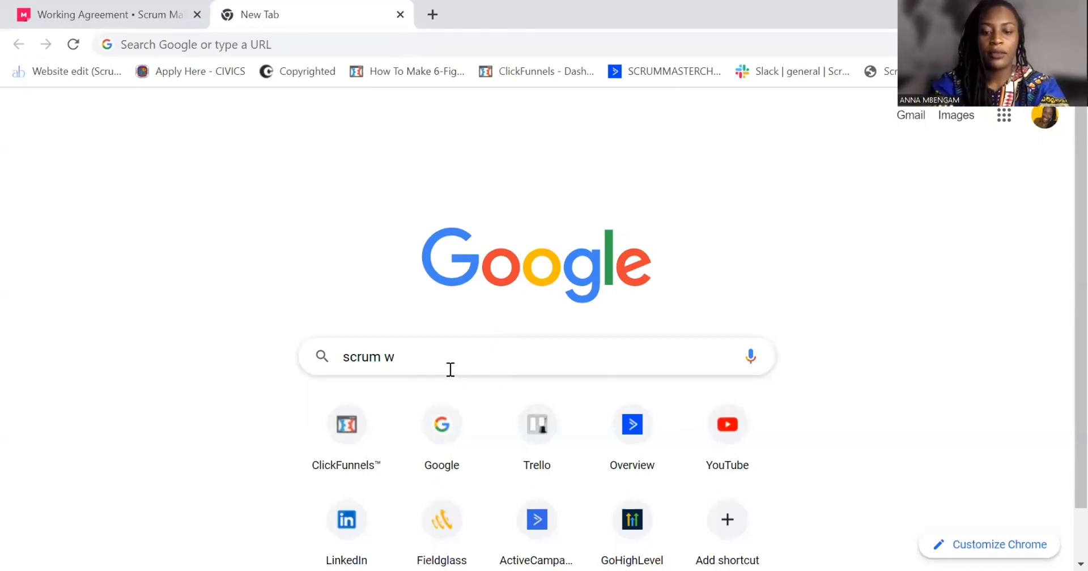
type("orking")
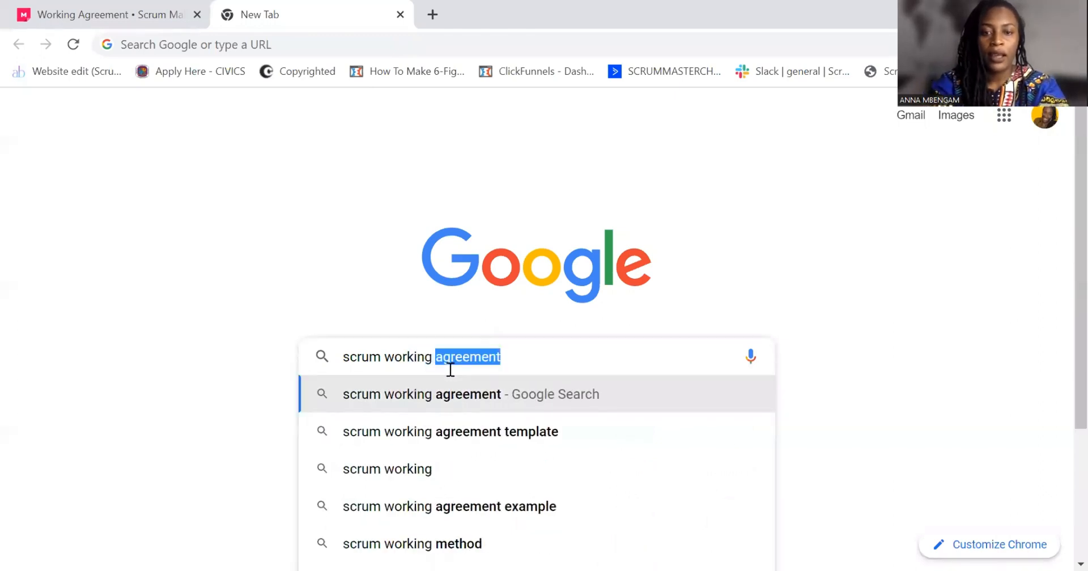
left_click(472, 430)
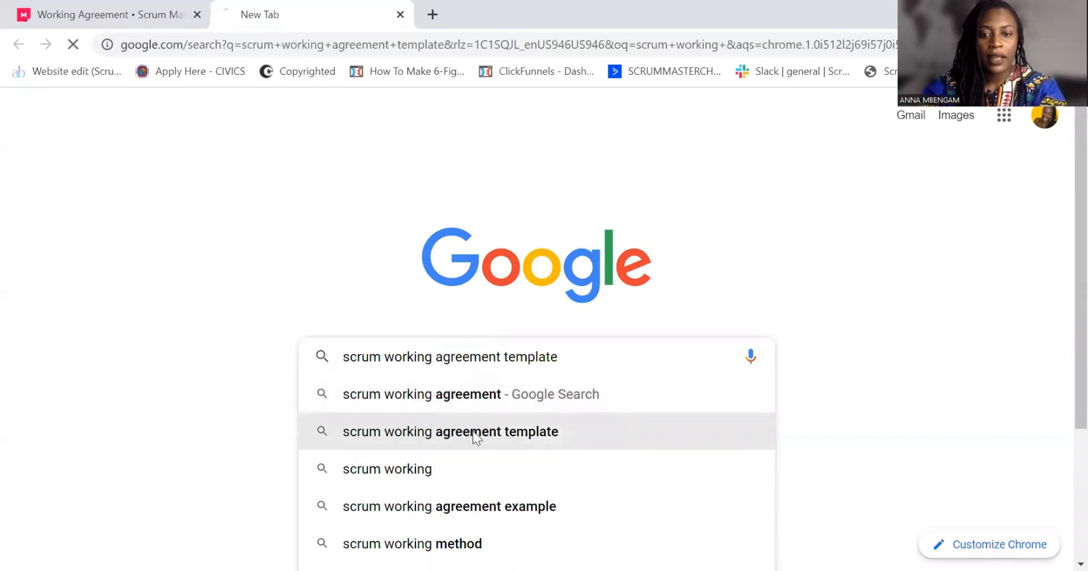
Open the Scrum Inc "Team Working Agreement Canvas" page from the search results
scroll(351, 362, "down", 9)
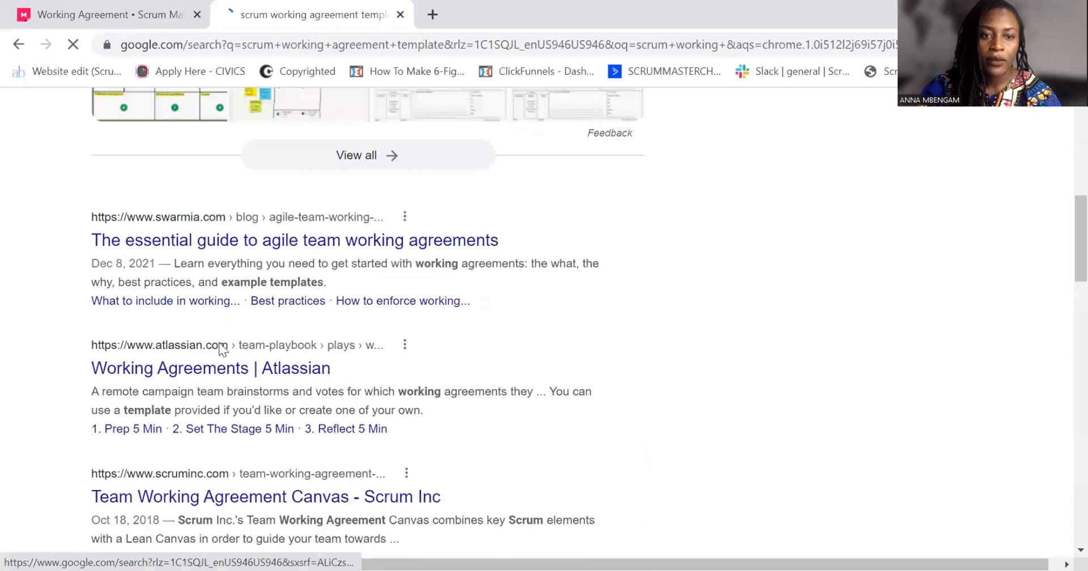
scroll(278, 418, "down", 1)
scroll(279, 420, "down", 2)
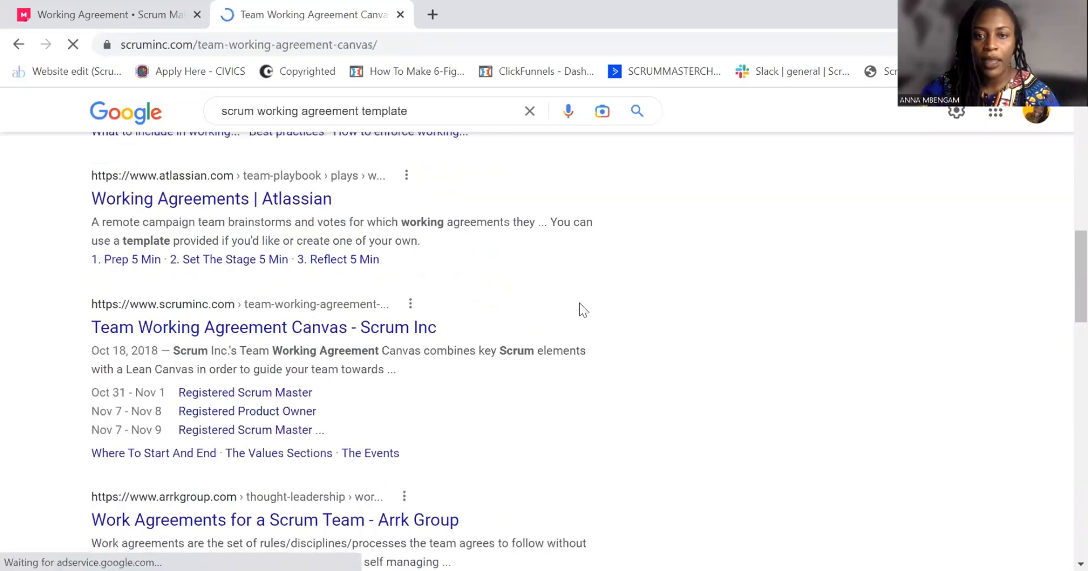
Look through the Team Working Agreement Canvas article and open its linked canvas PDF
scroll(585, 322, "down", 8)
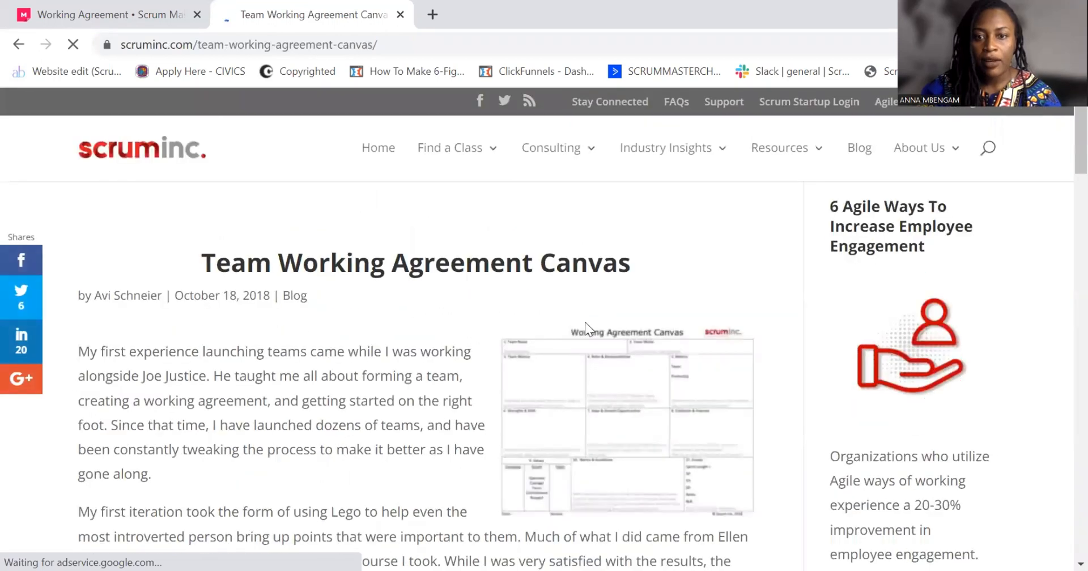
scroll(566, 352, "up", 2)
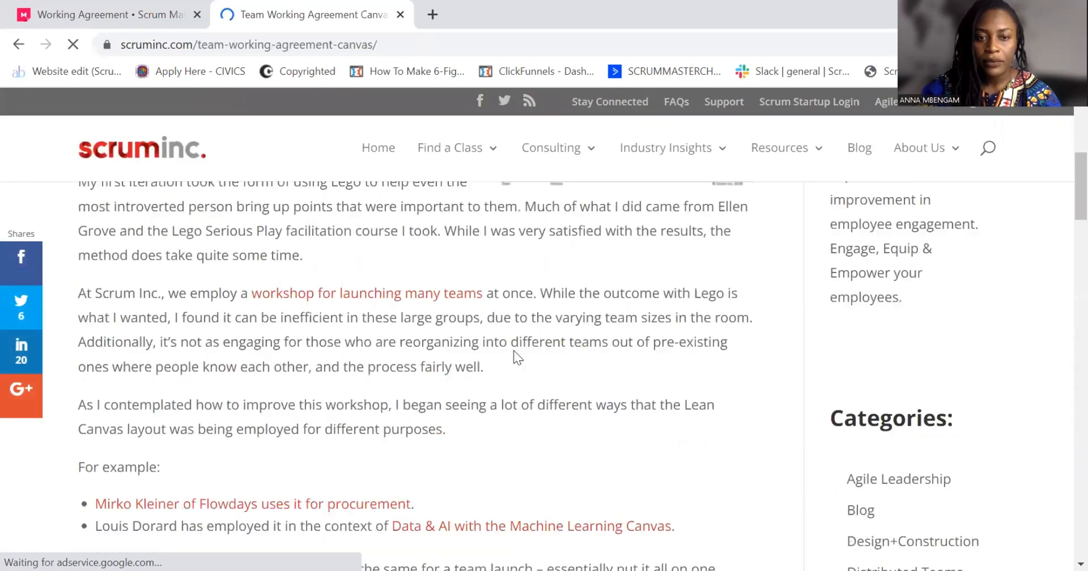
scroll(437, 332, "down", 13)
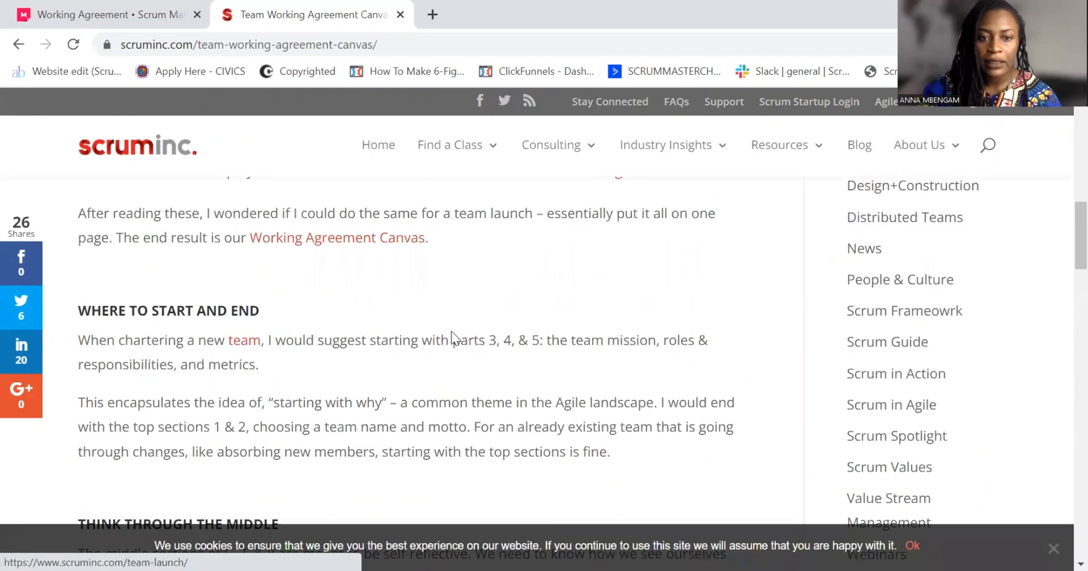
scroll(456, 332, "down", 5)
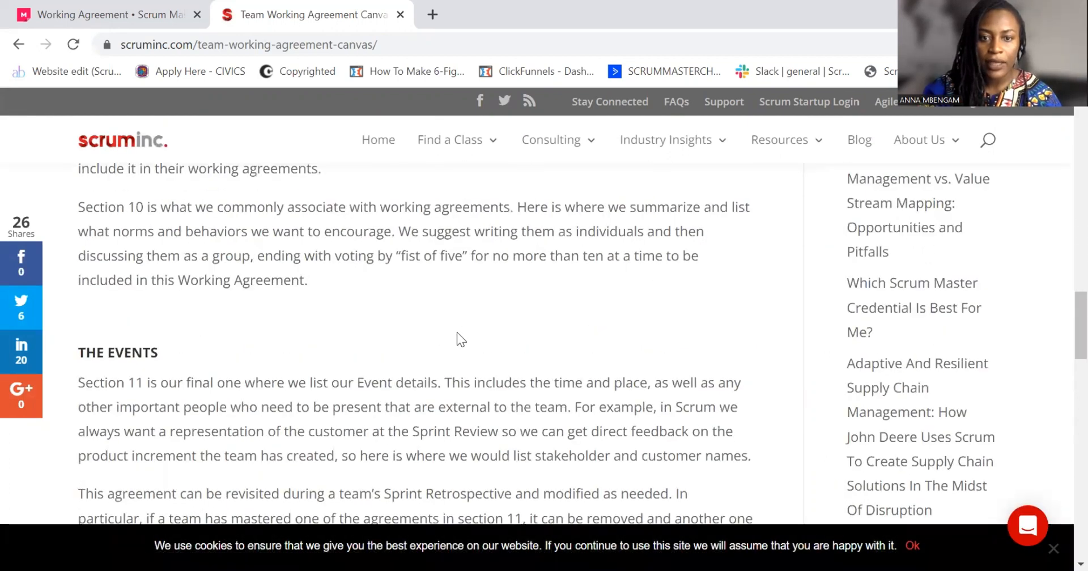
scroll(452, 358, "down", 7)
left_click(464, 384)
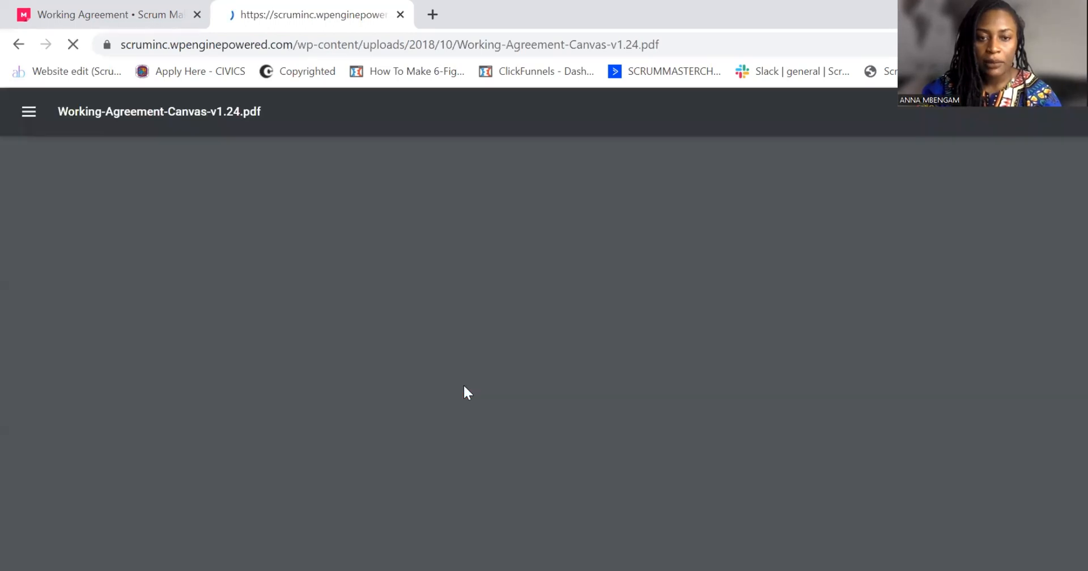
Look over the Working Agreement Canvas PDF and save it to the Downloads folder as "Working-Agreement-Canvas-v1.24 (1)"
scroll(488, 333, "down", 4)
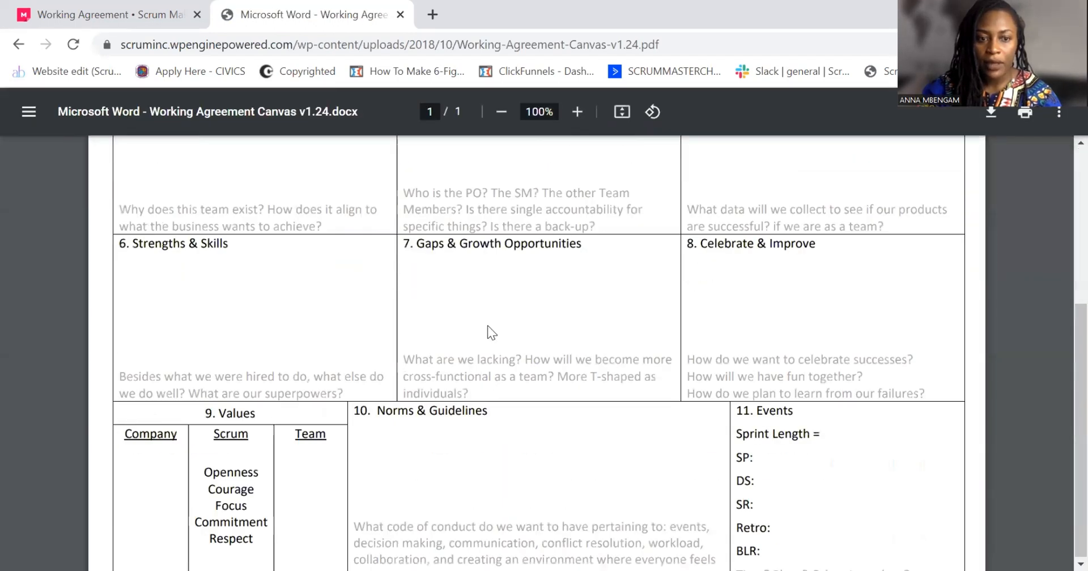
scroll(495, 335, "down", 1)
scroll(253, 245, "up", 5)
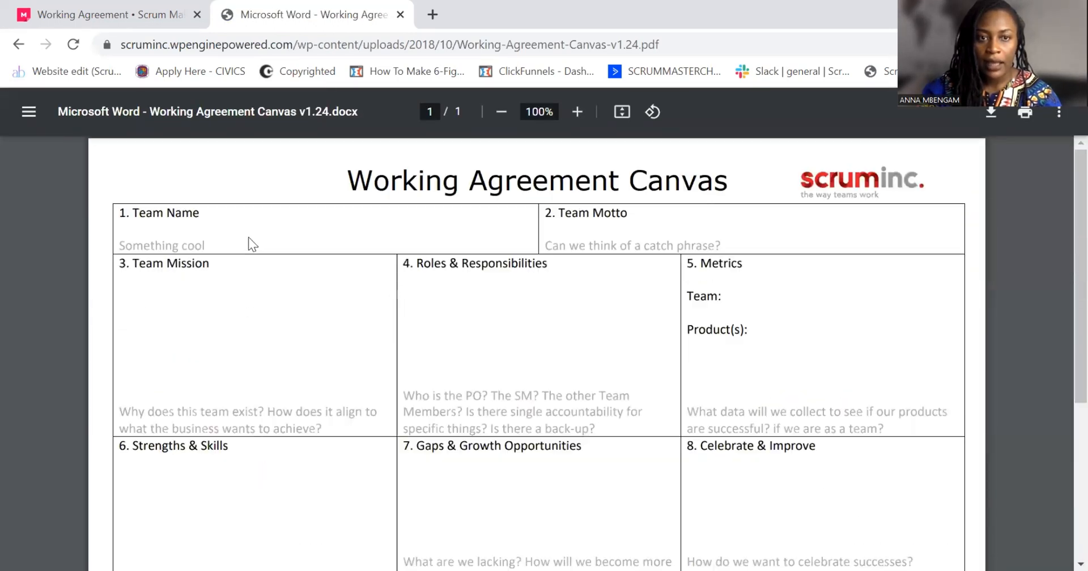
right_click(259, 180)
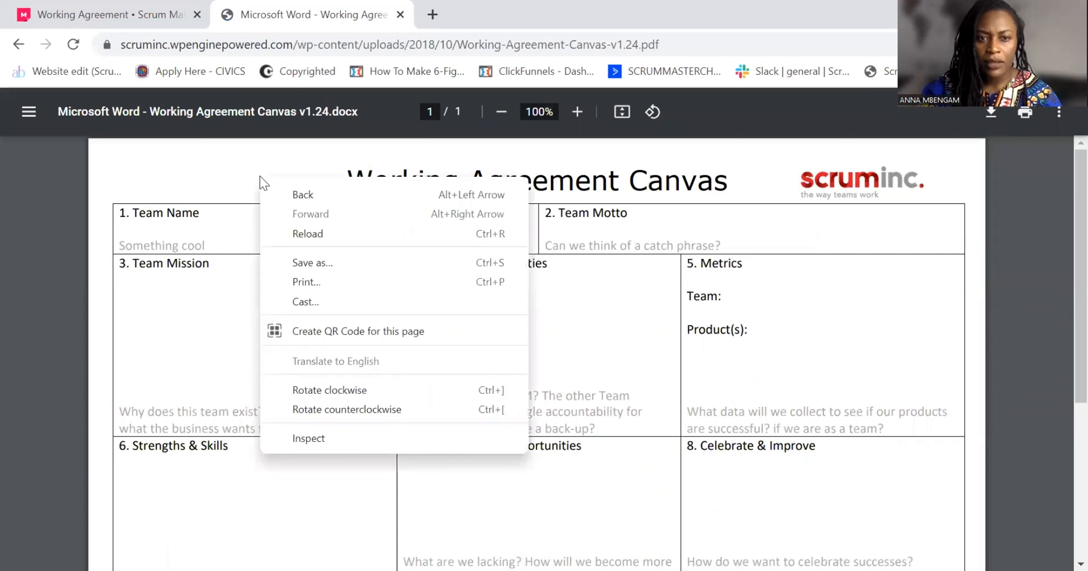
left_click(321, 265)
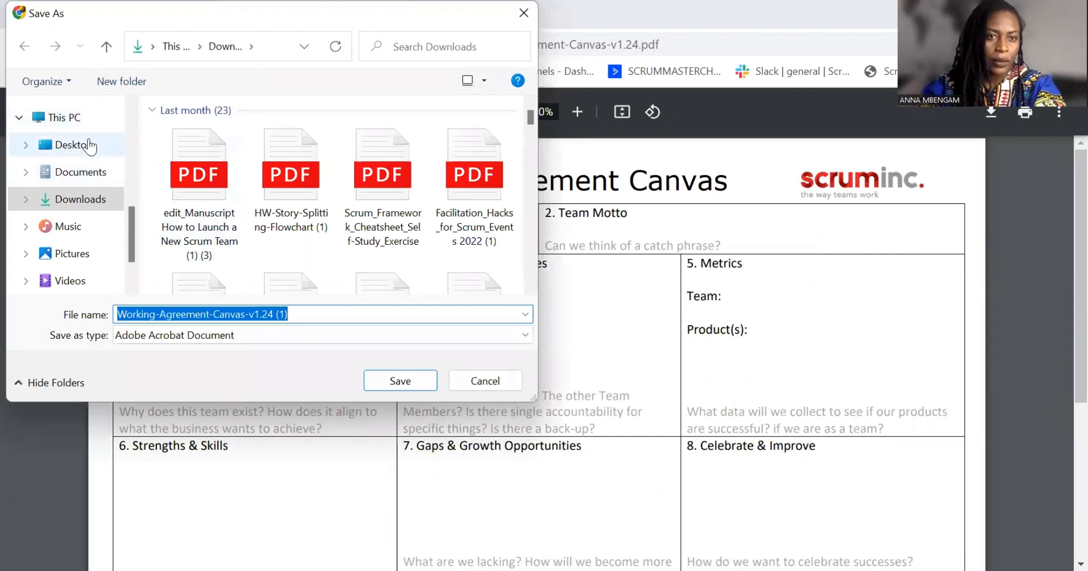
left_click(85, 174)
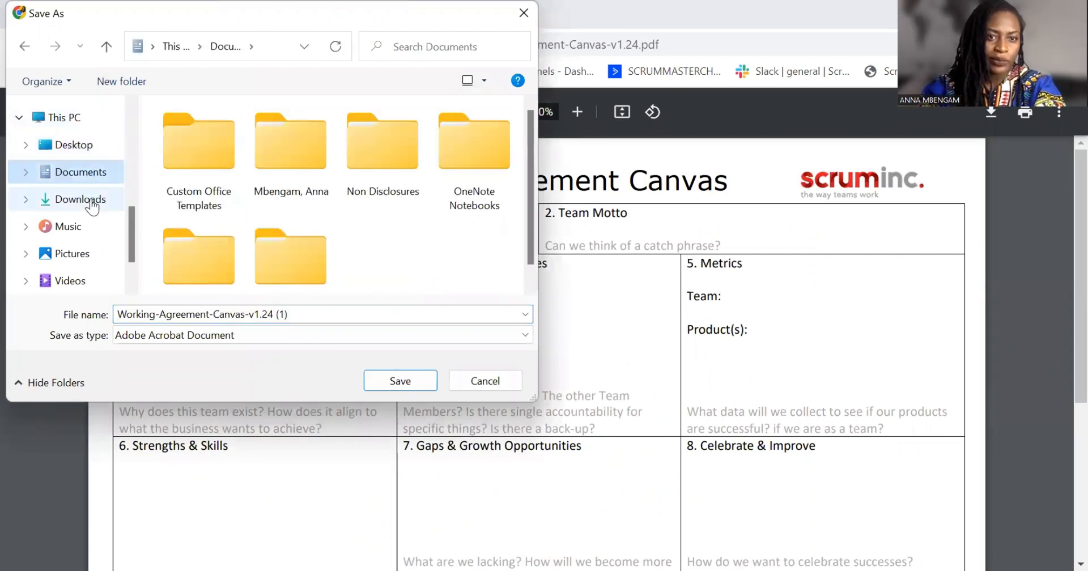
left_click(89, 202)
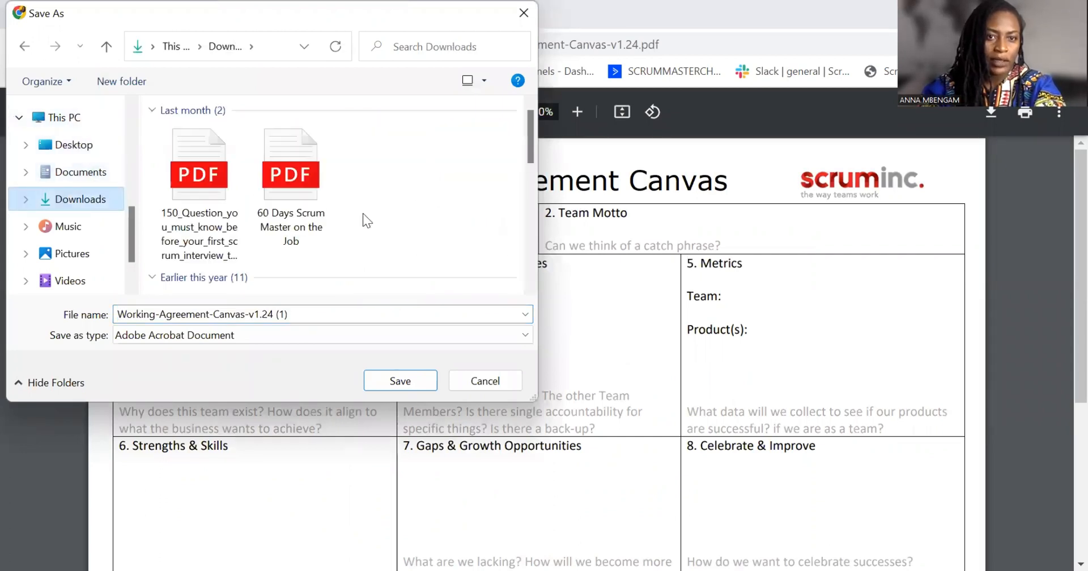
left_click(416, 379)
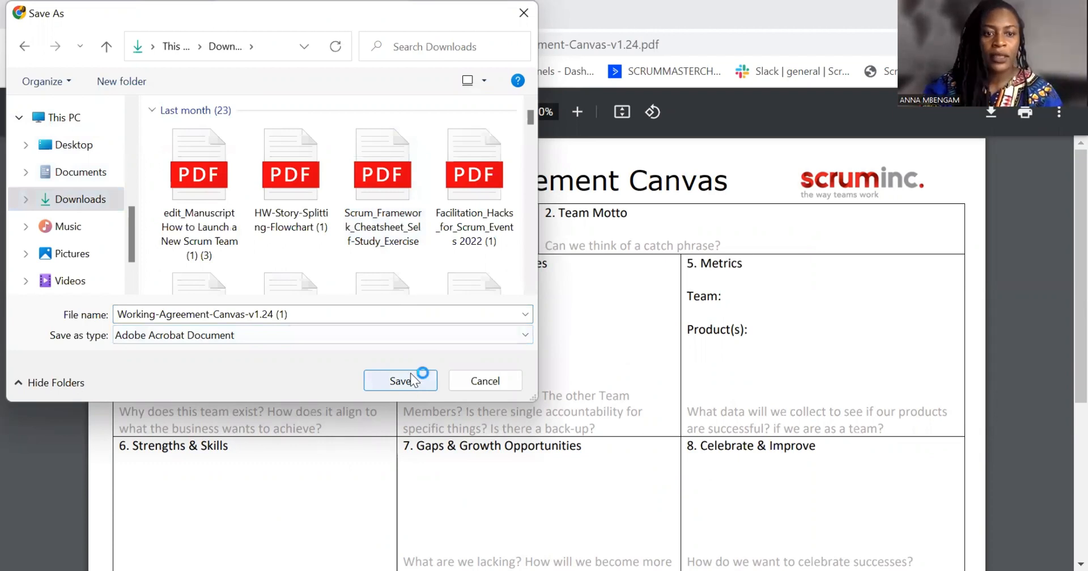
Return to the Working Agreement mural and import the saved canvas PDF from the computer's Downloads folder
left_click(116, 16)
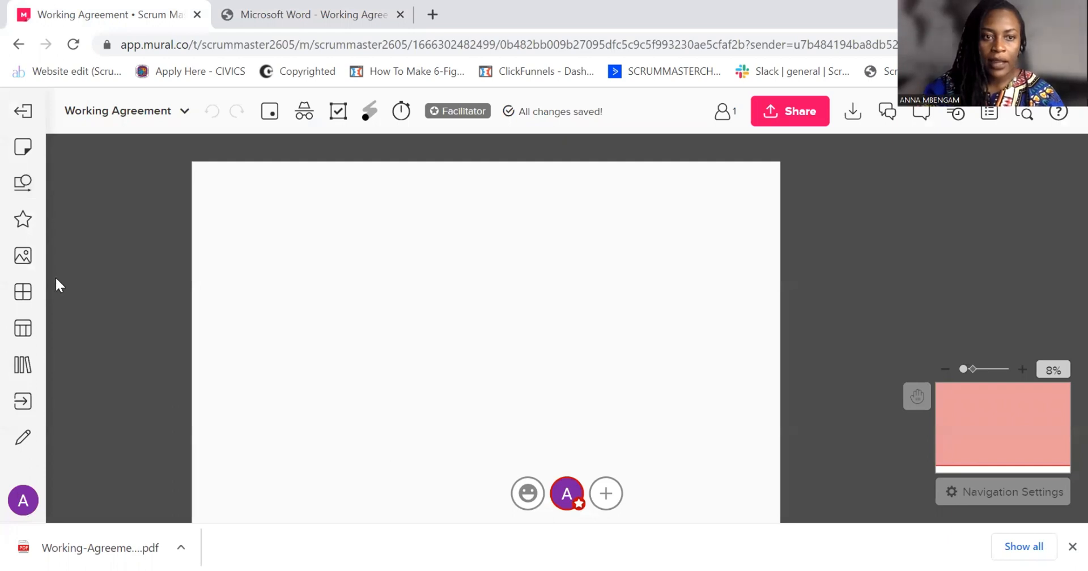
left_click(23, 253)
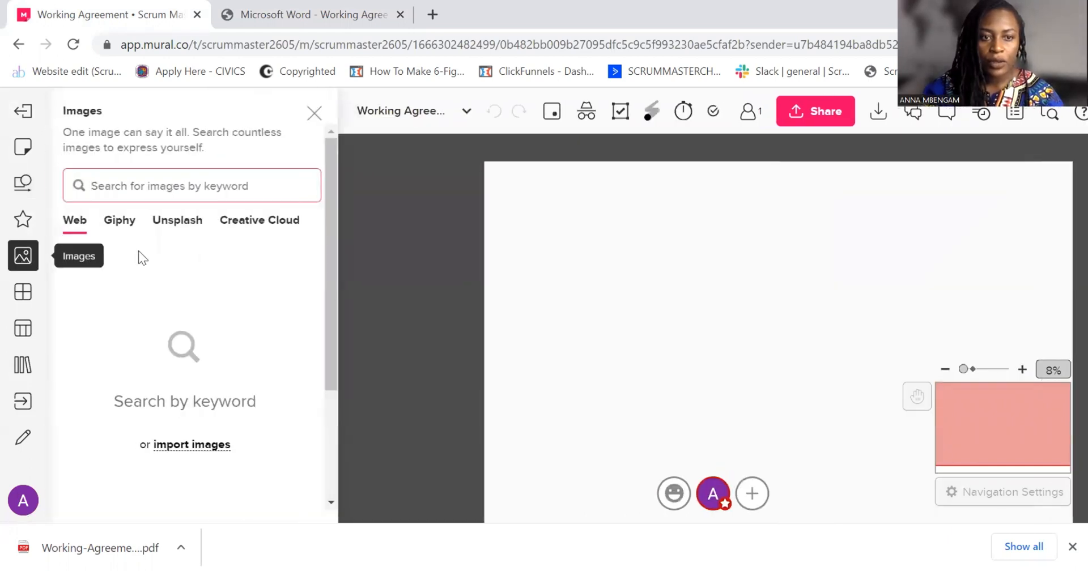
left_click(194, 449)
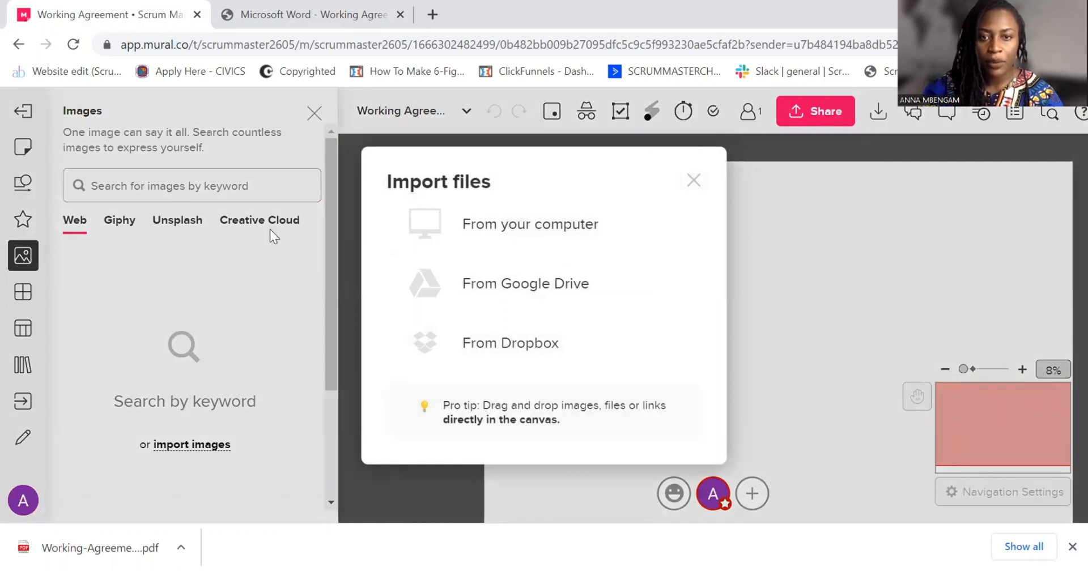
left_click(584, 241)
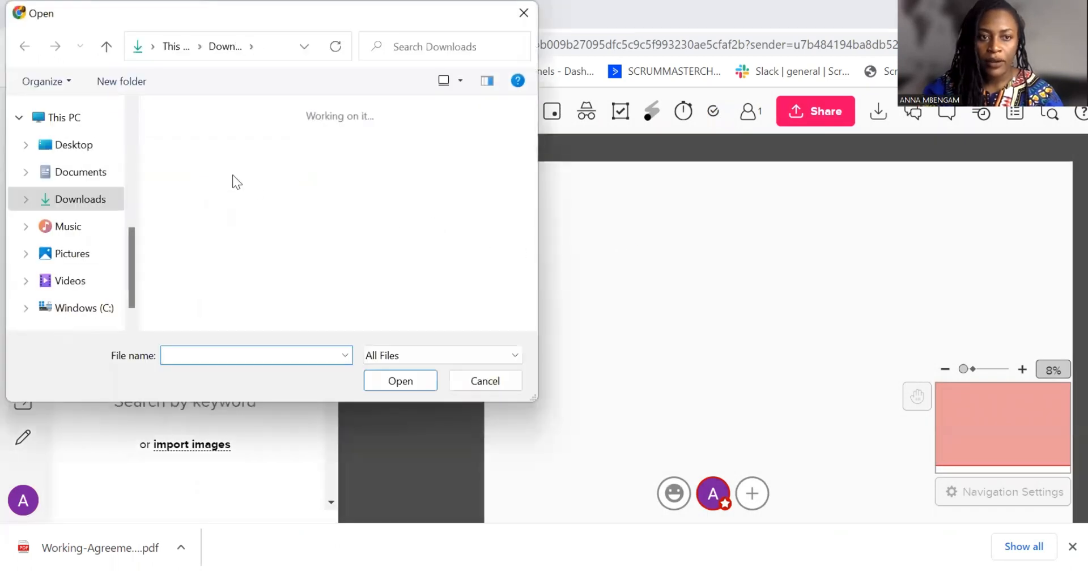
left_click(203, 189)
left_click(397, 383)
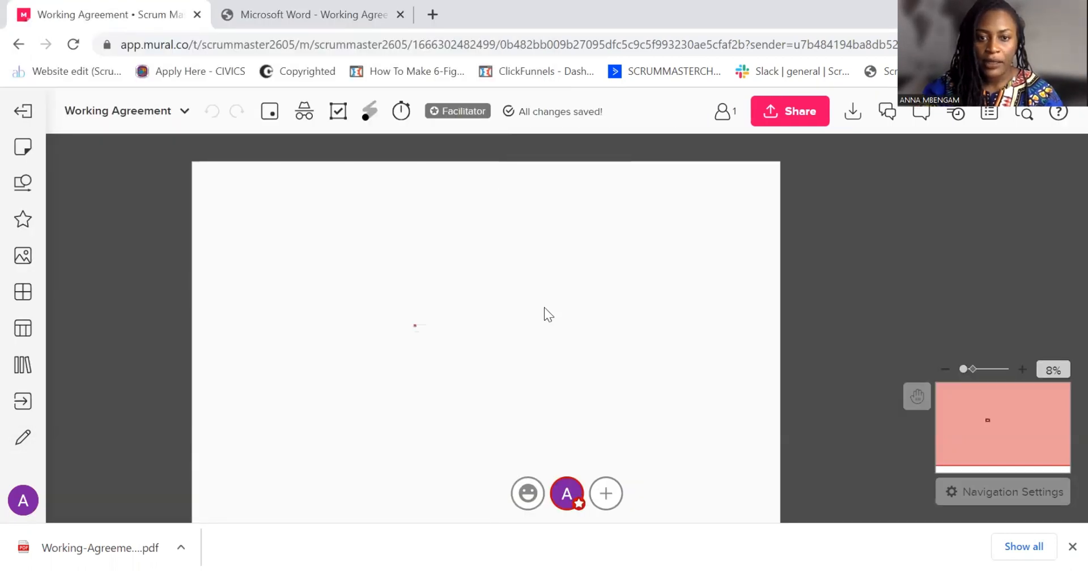
Move the imported canvas to the mural's upper-left corner, enlarge it to fill the mural and align it with the edges
scroll(485, 317, "up", 2)
left_click(420, 362)
left_click_drag(422, 371, 194, 188)
scroll(335, 227, "down", 2)
left_click(282, 226)
left_click(207, 183)
left_click(219, 196)
left_click(211, 188)
left_click_drag(226, 193, 706, 422)
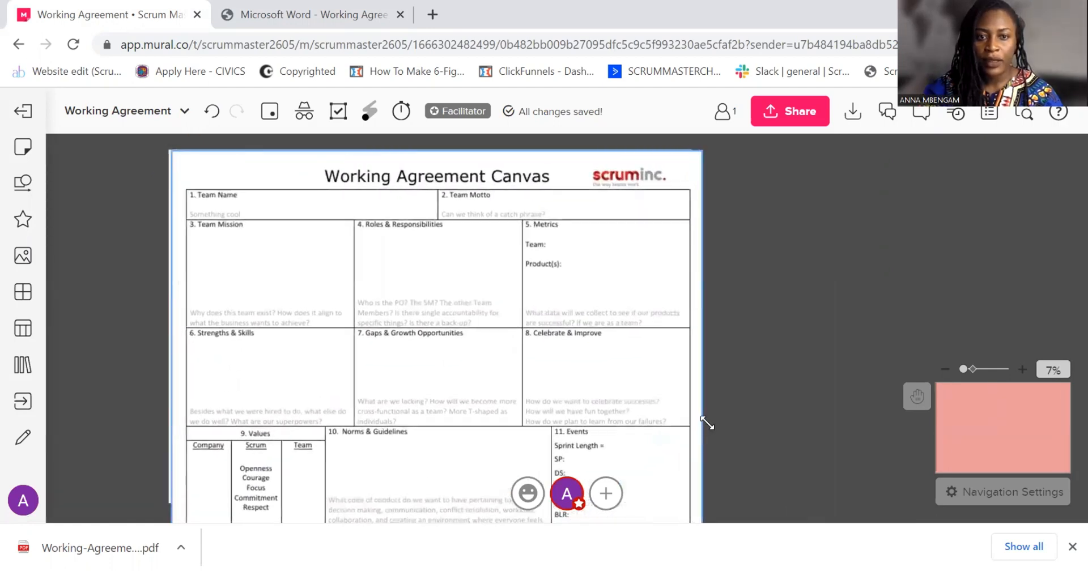
left_click(765, 300)
scroll(831, 278, "left", 2)
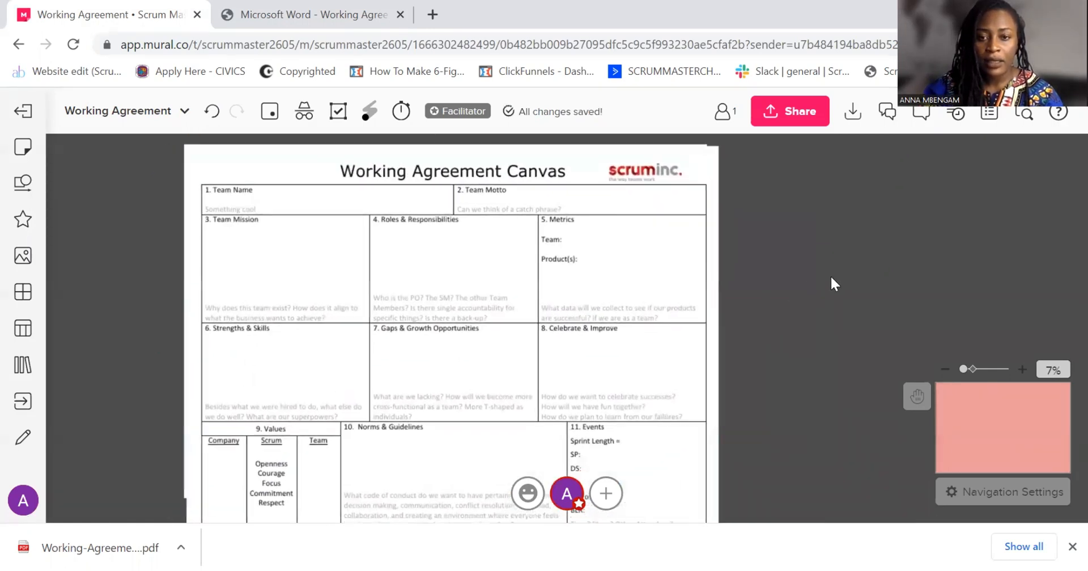
scroll(833, 284, "down", 1)
scroll(455, 312, "up", 1)
left_click_drag(453, 310, 450, 295)
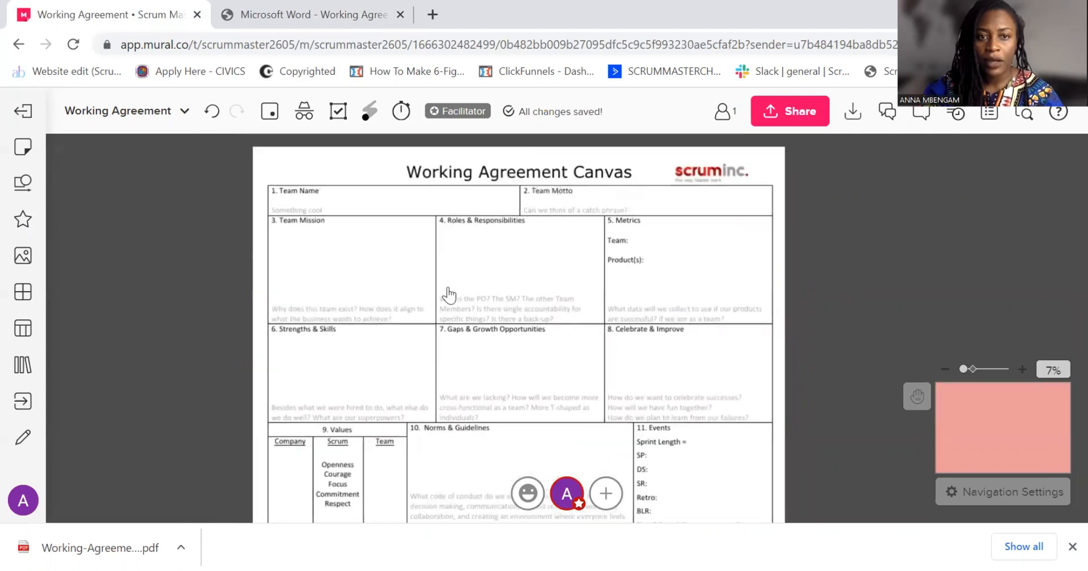
Lock the Working Agreement Canvas so that only facilitators can unlock it, and check the lock on the selected canvas
right_click(595, 263)
mouse_move(721, 331)
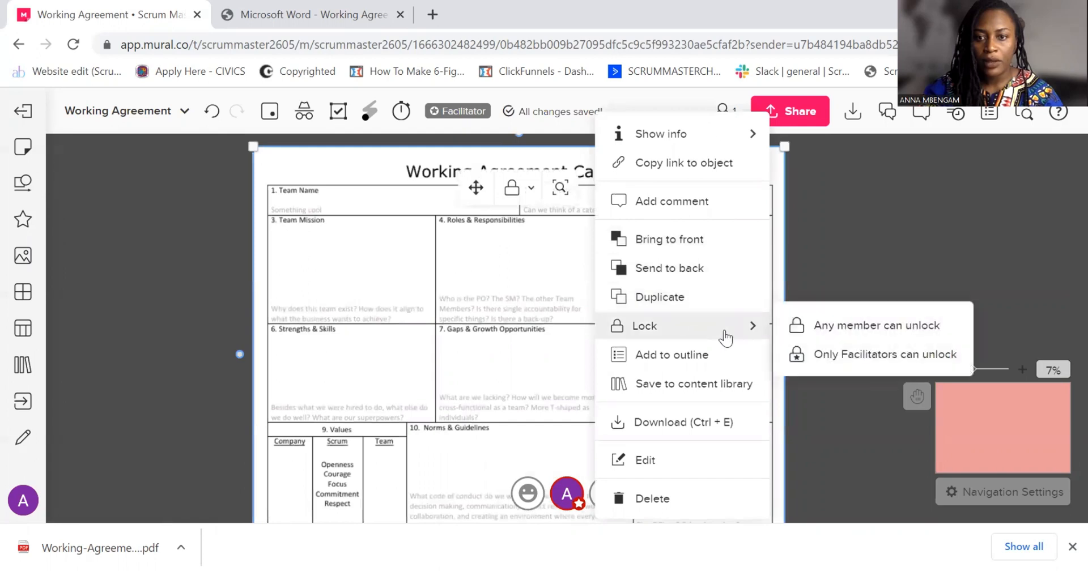
left_click(862, 358)
left_click(802, 294)
scroll(802, 294, "up", 3)
scroll(801, 295, "down", 3)
left_click(436, 206)
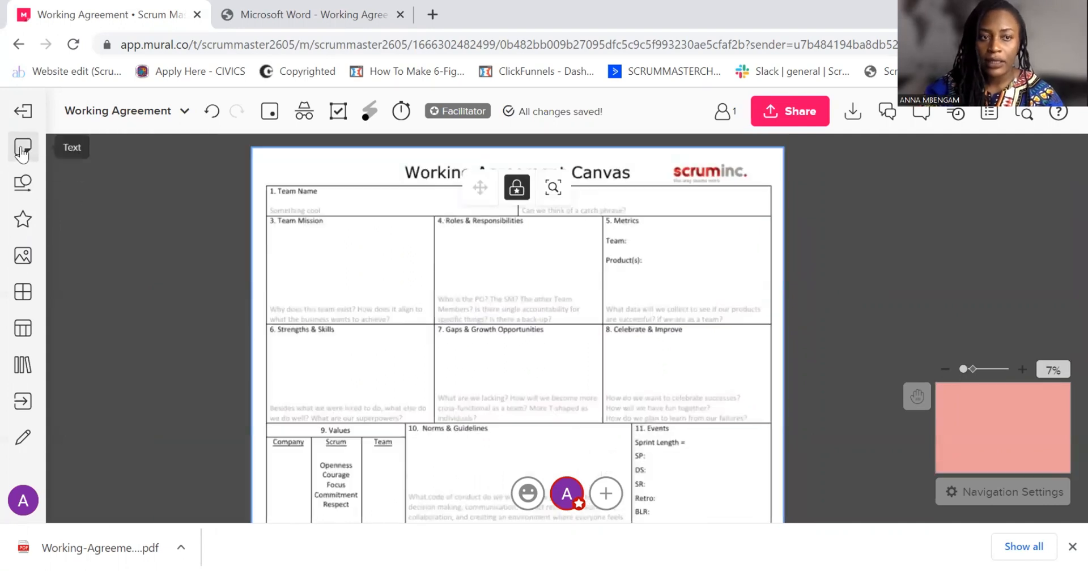
Look over the sections of the locked Working Agreement Canvas, from Team Name to Celebrate & Improve
scroll(339, 247, "up", 2)
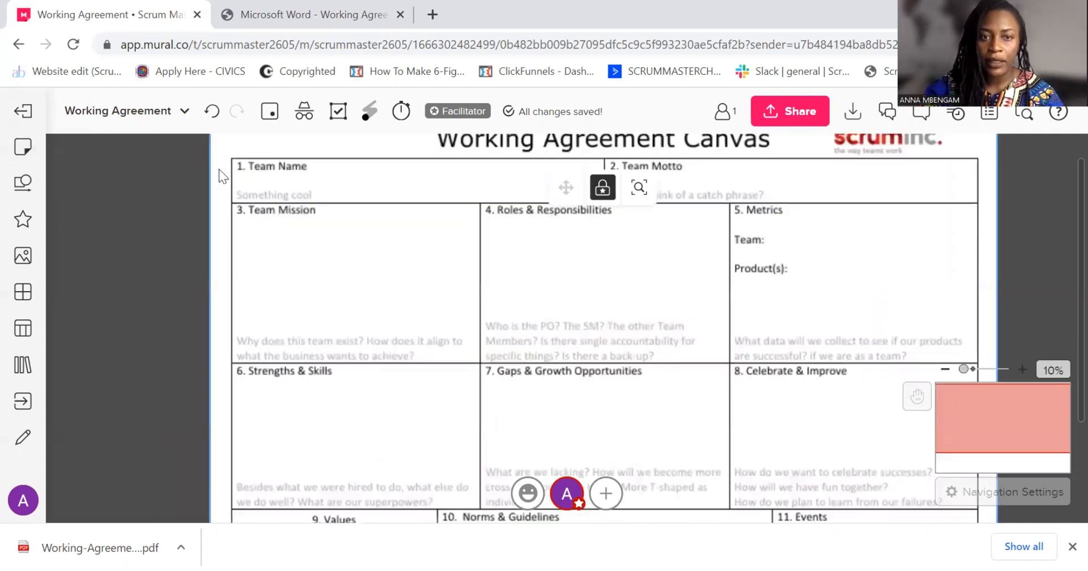
left_click_drag(152, 239, 144, 263)
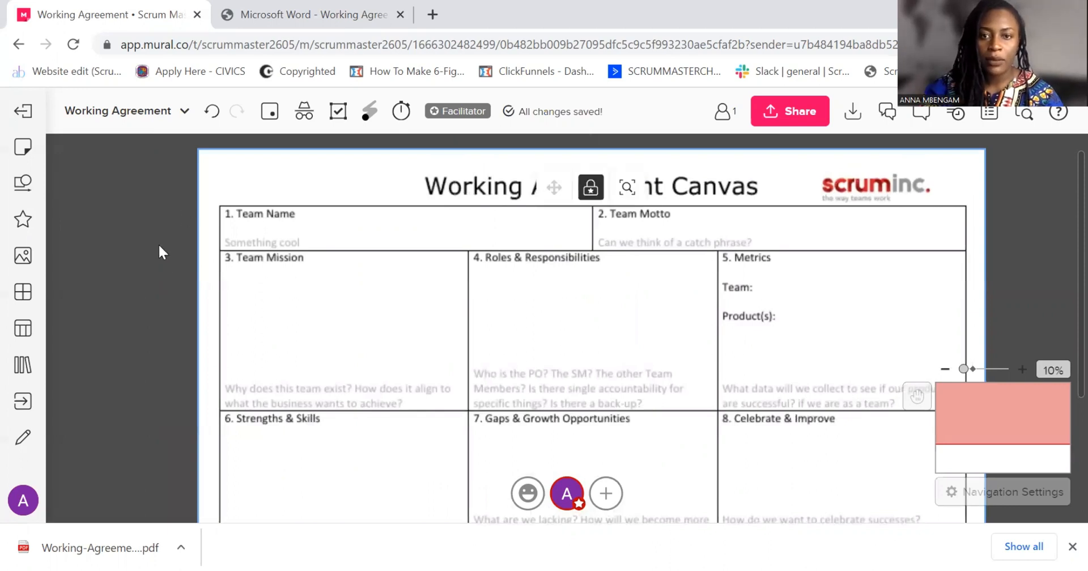
scroll(158, 254, "down", 1)
scroll(159, 255, "up", 1)
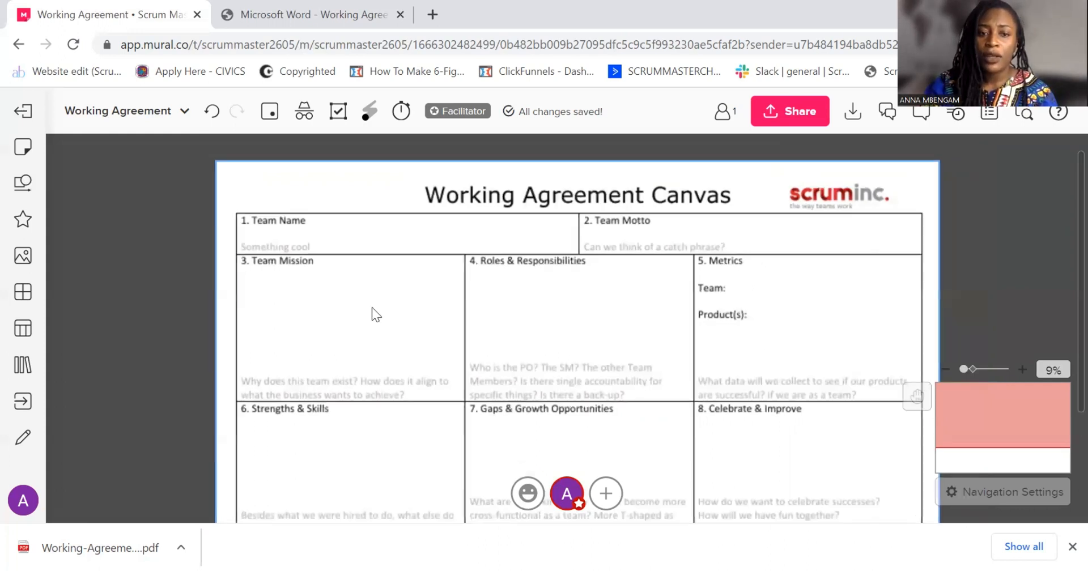
scroll(303, 358, "up", 1)
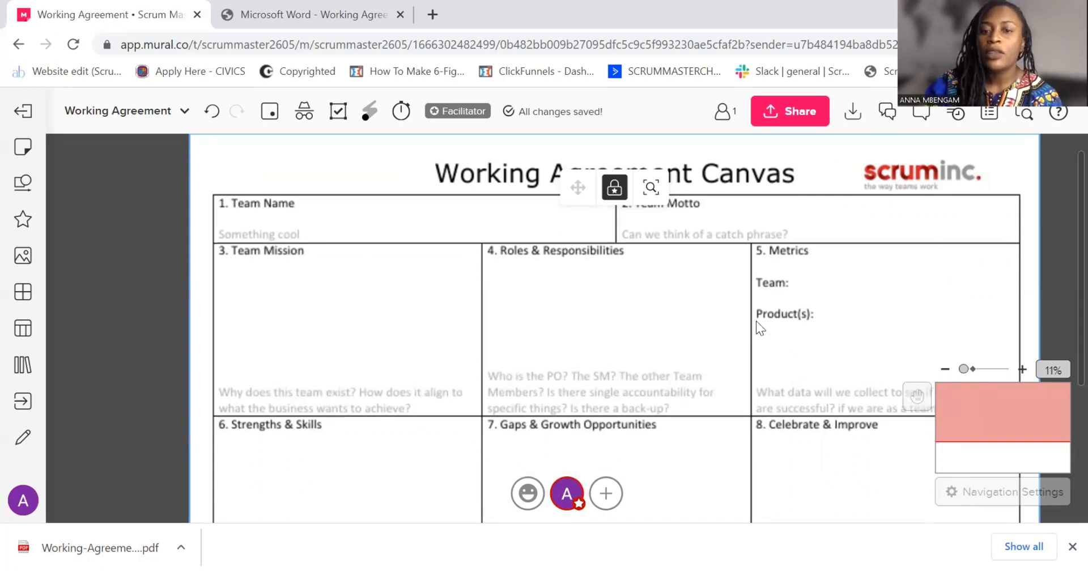
scroll(678, 291, "down", 2)
left_click_drag(954, 252, 772, 243)
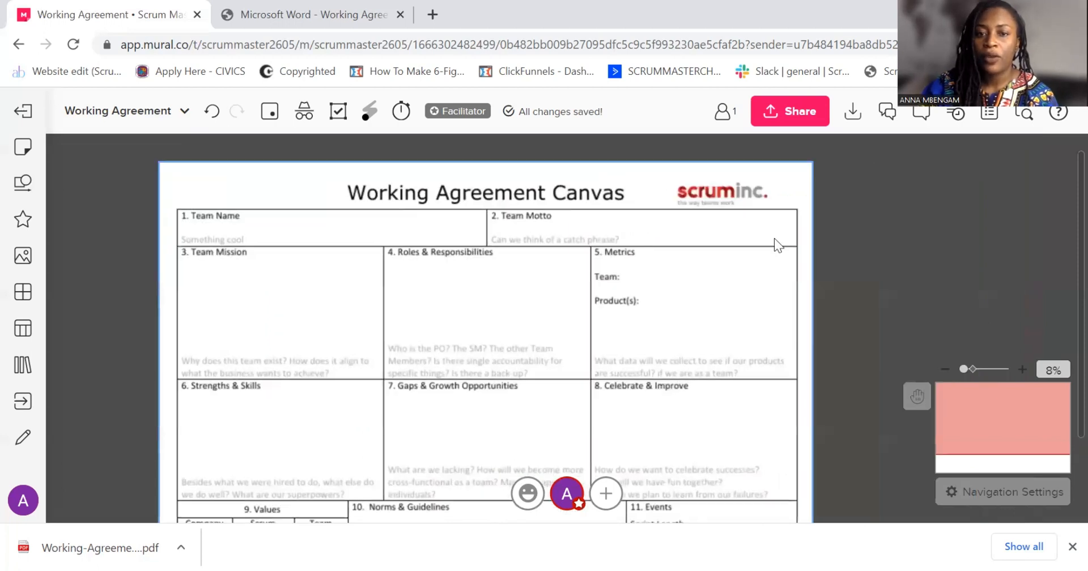
Place a yellow 3x3 sticky note in the Team Mission section of the canvas
left_click(18, 152)
left_click_drag(94, 300, 472, 275)
left_click_drag(520, 306, 515, 290)
left_click(534, 308)
Duplicate the Team Mission sticky note four times to form a row of five yellow notes
right_click(484, 283)
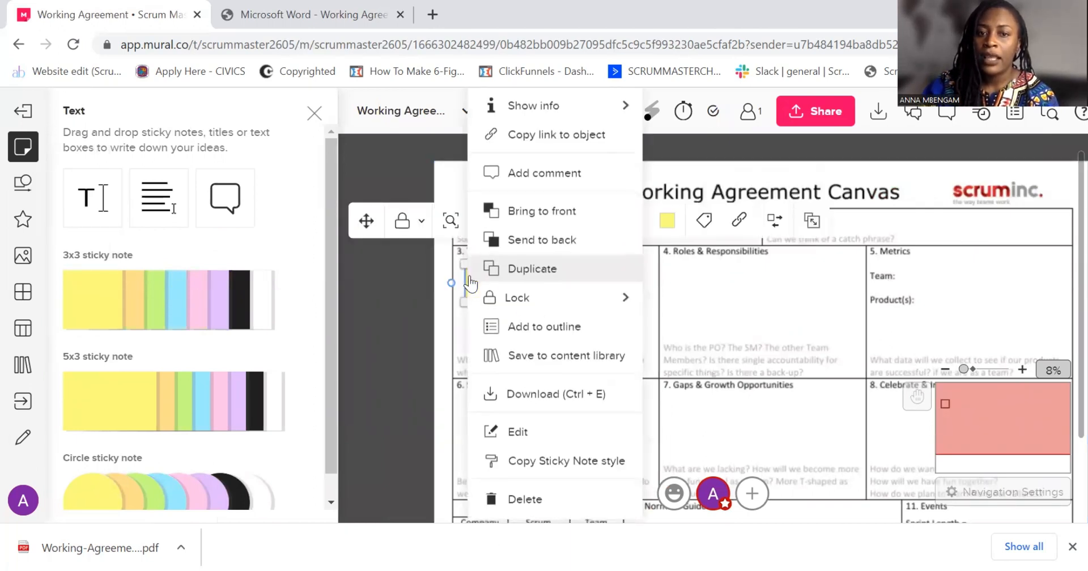
left_click(537, 276)
right_click(539, 283)
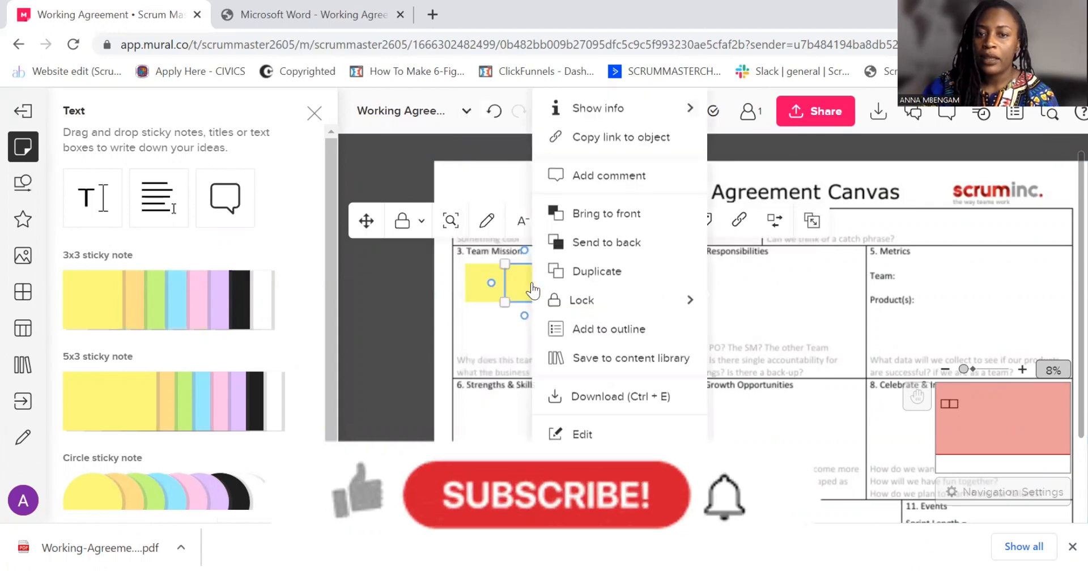
left_click(562, 284)
right_click(563, 284)
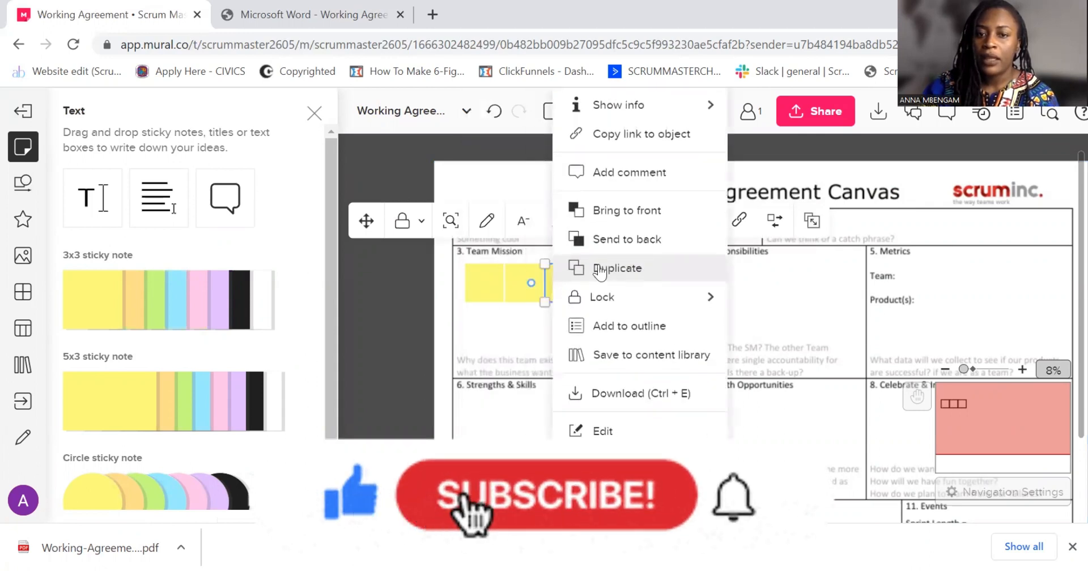
left_click(617, 273)
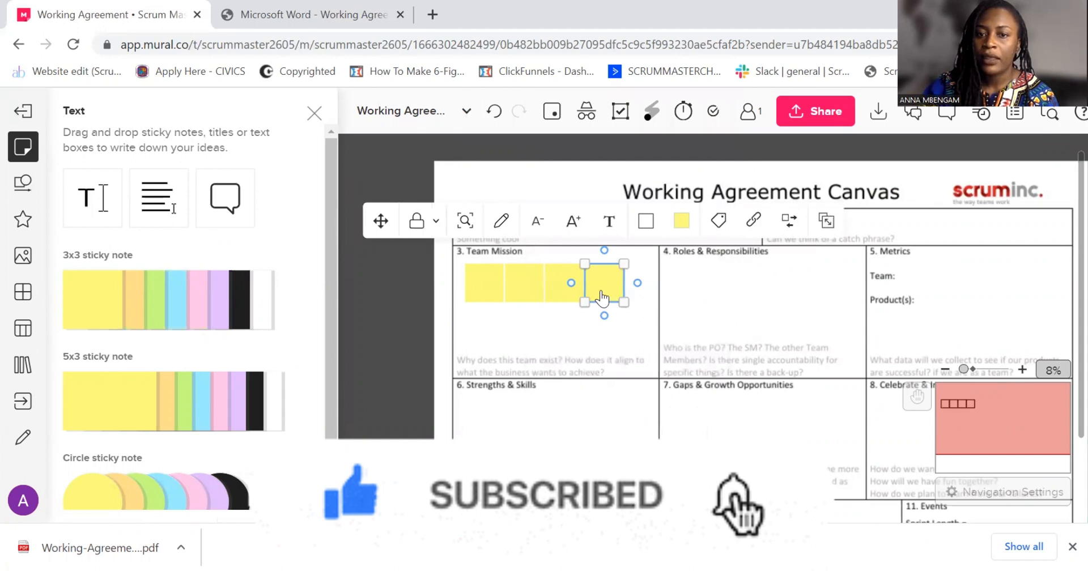
right_click(603, 289)
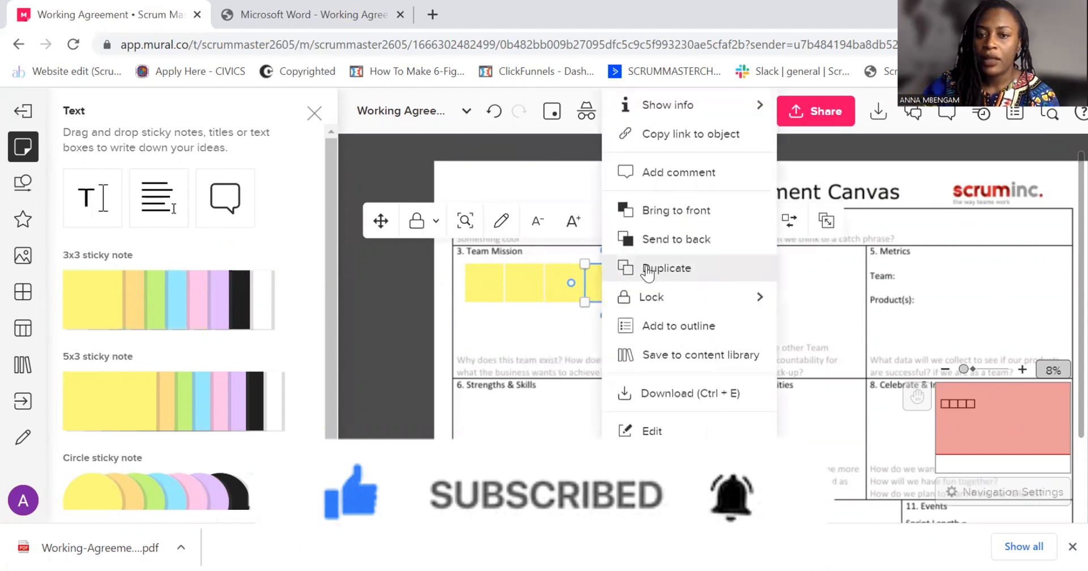
left_click(646, 268)
left_click(492, 330)
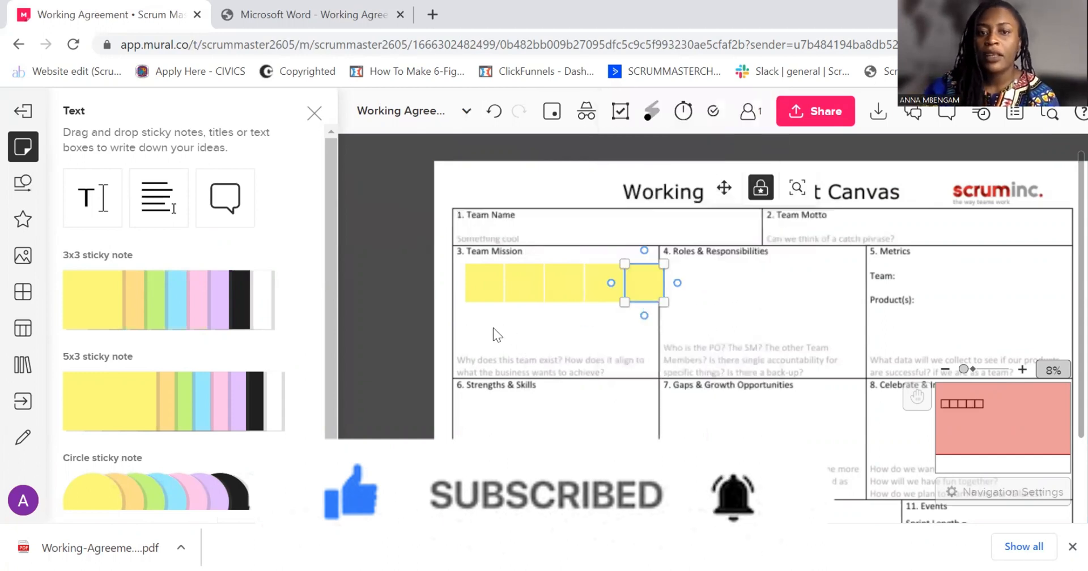
left_click(316, 117)
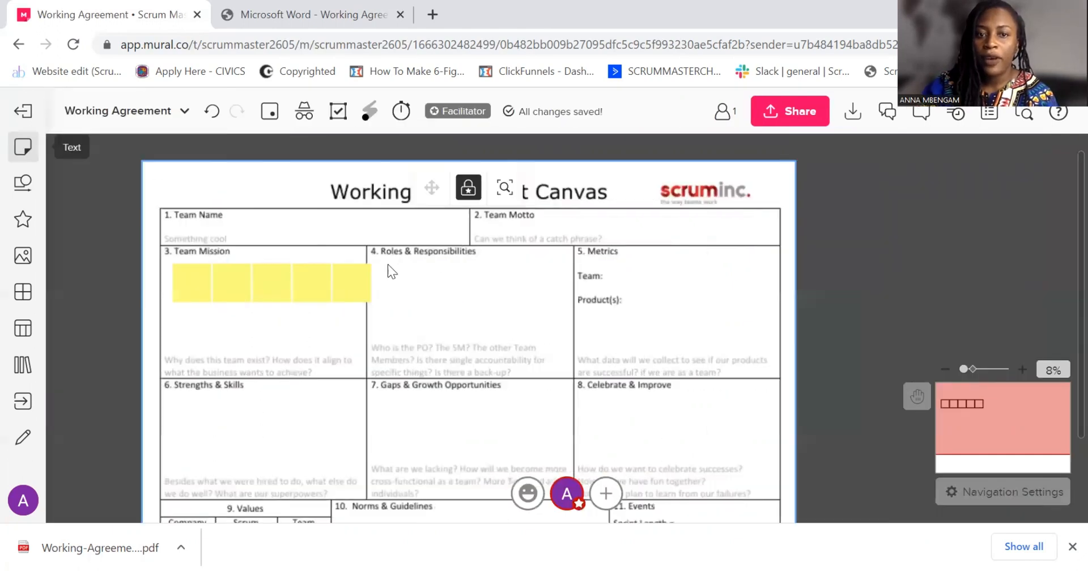
Move the last sticky note of the Team Mission row into the Roles & Responsibilities section
left_click(578, 289)
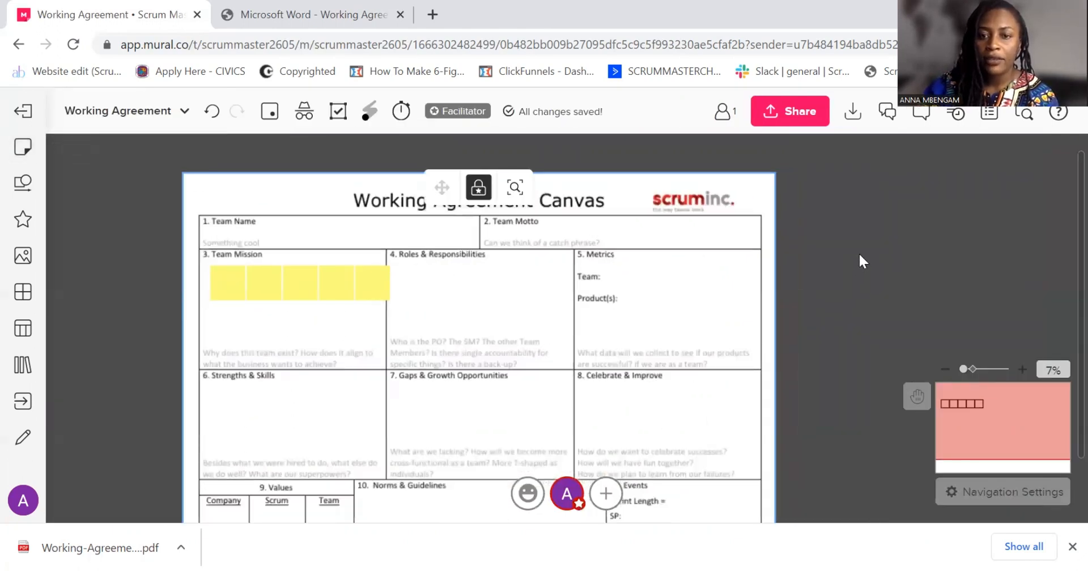
scroll(859, 253, "down", 1)
scroll(481, 289, "up", 3)
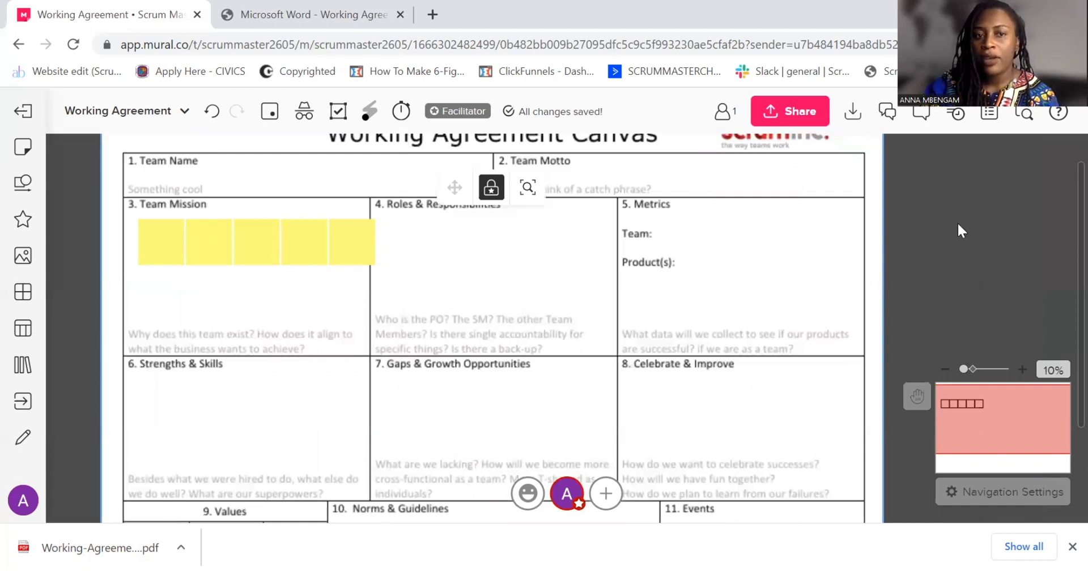
left_click_drag(957, 222, 972, 237)
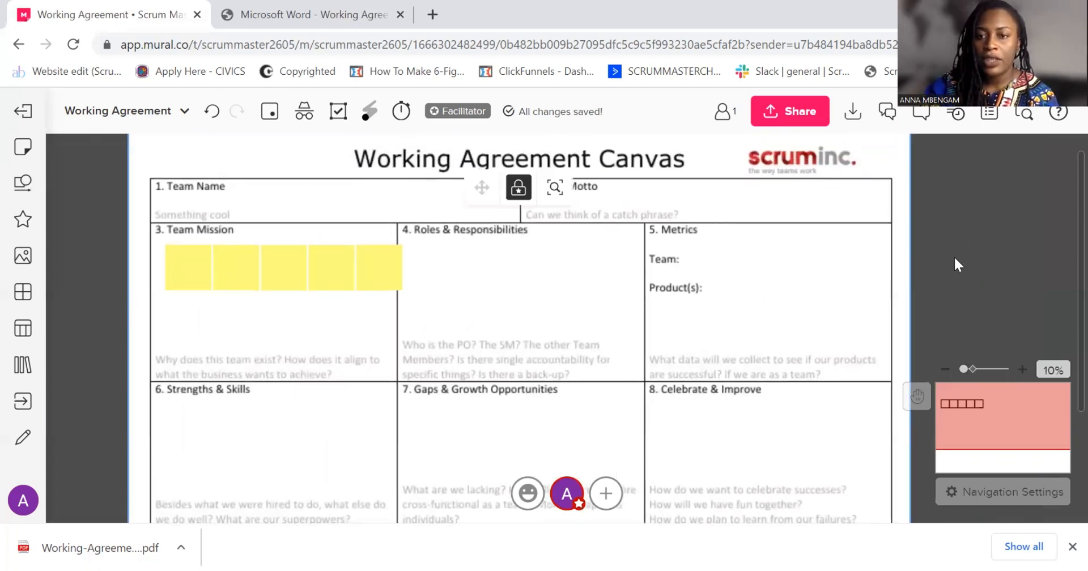
left_click(954, 256)
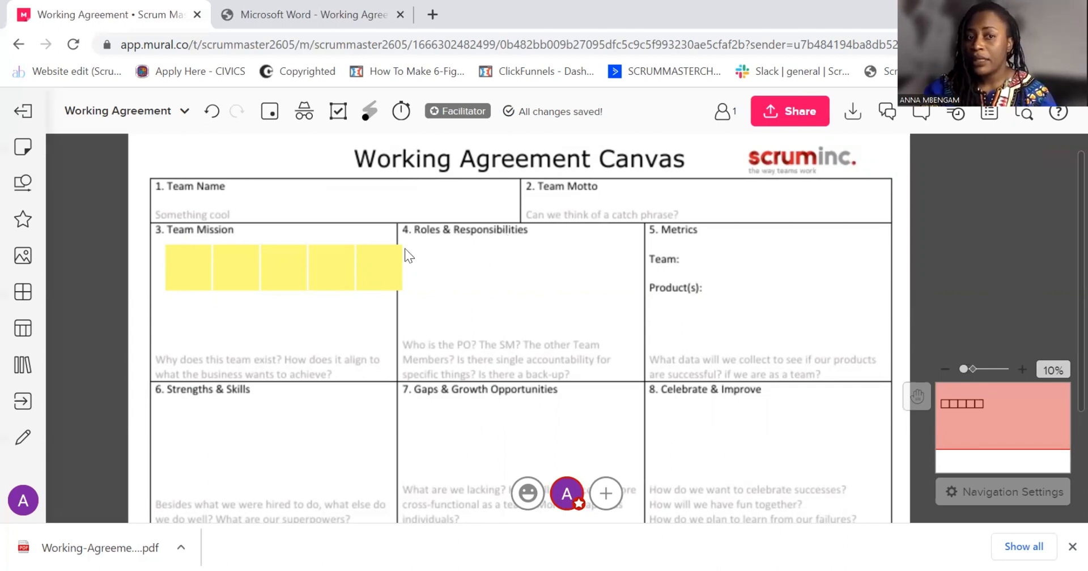
left_click_drag(379, 270, 425, 266)
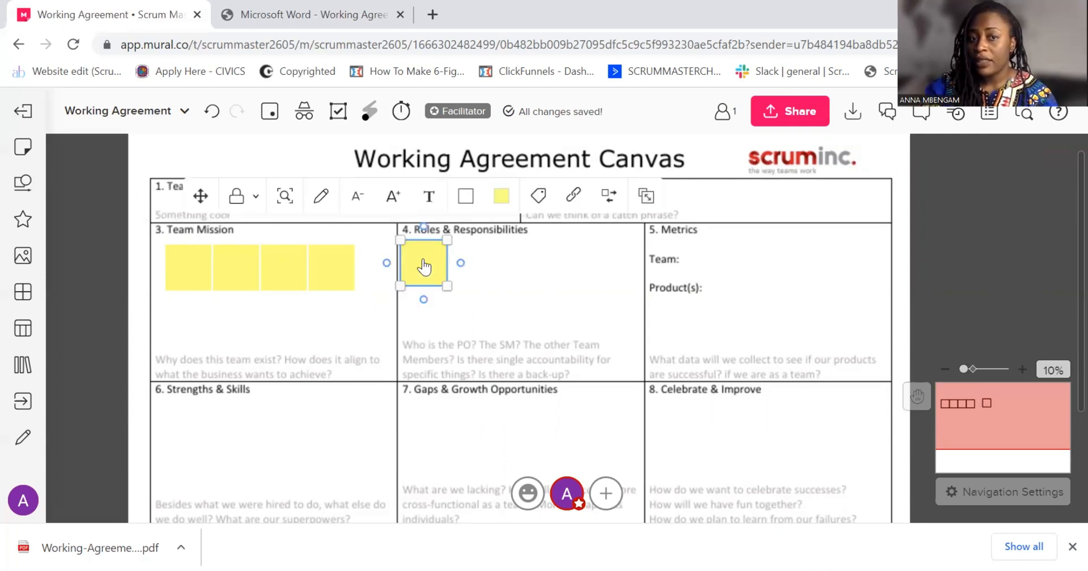
Duplicate the Roles & Responsibilities sticky note four times to fill a row of five across the section
right_click(424, 267)
left_click(487, 273)
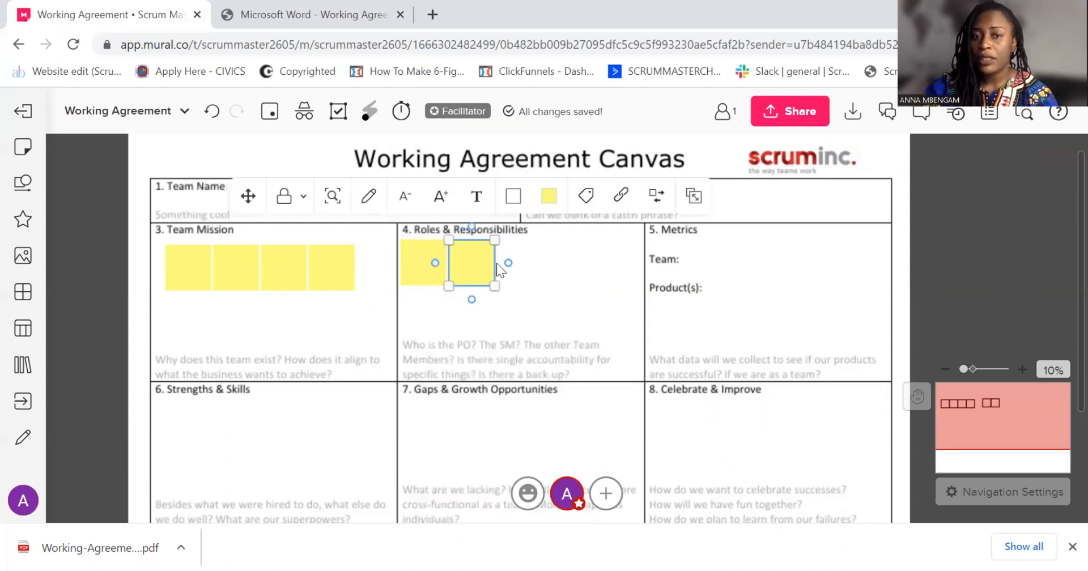
right_click(474, 270)
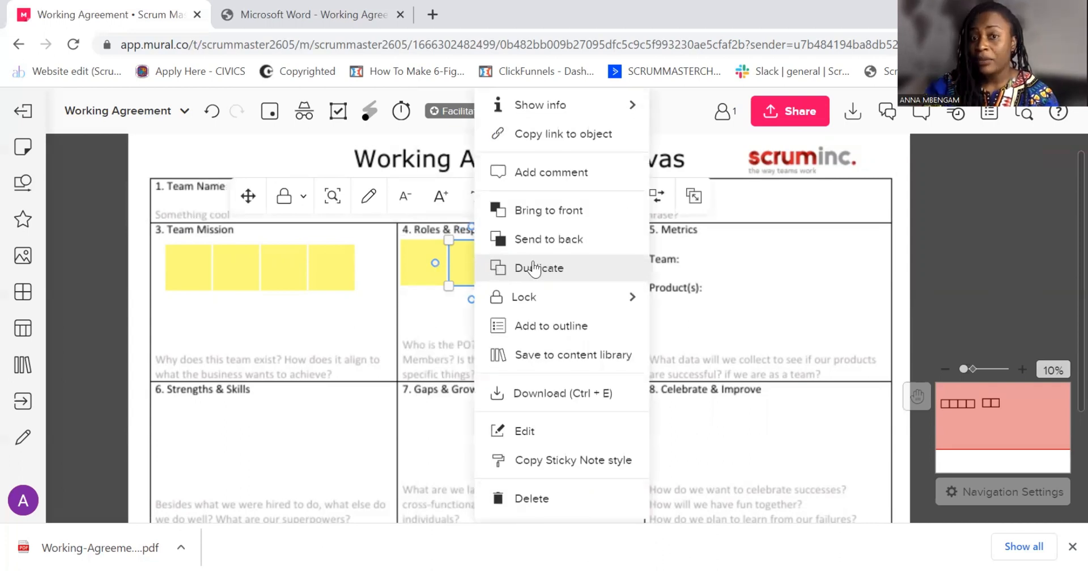
left_click(523, 268)
right_click(525, 269)
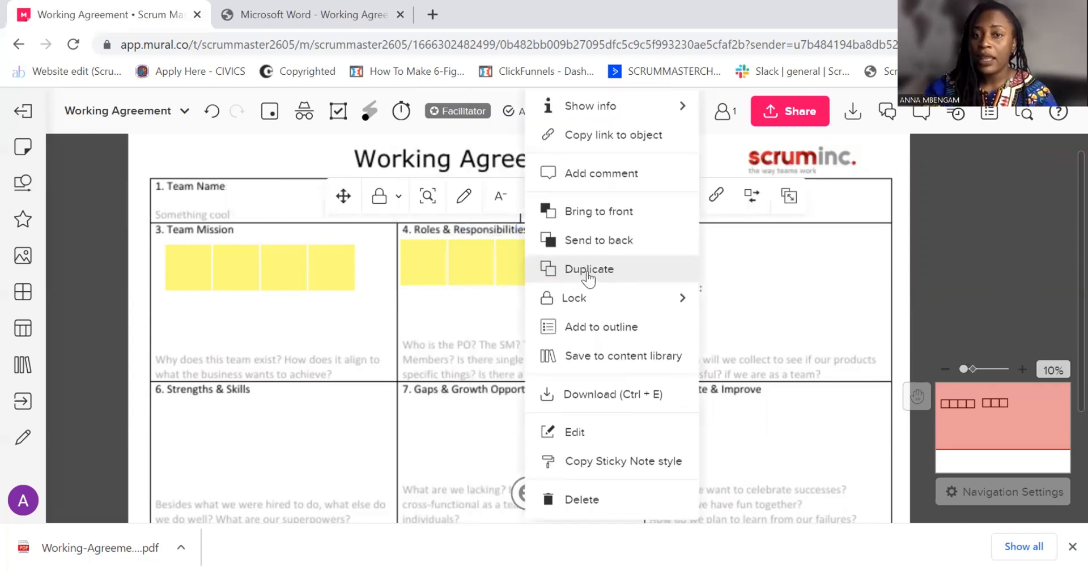
left_click(587, 276)
right_click(567, 264)
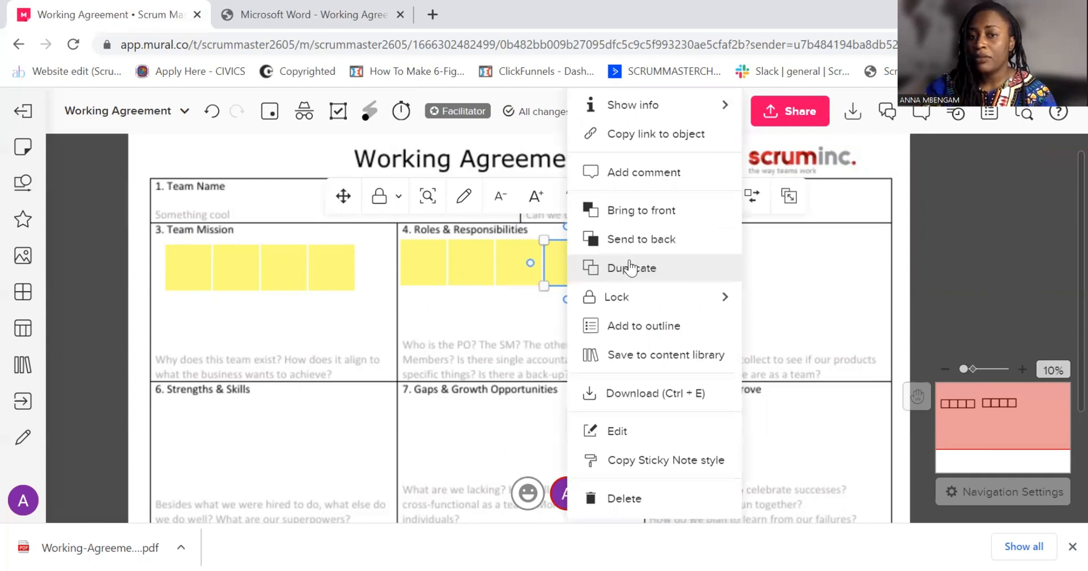
left_click(623, 266)
Duplicate the first Roles & Responsibilities sticky note and move the copy below it to start a second row
right_click(420, 262)
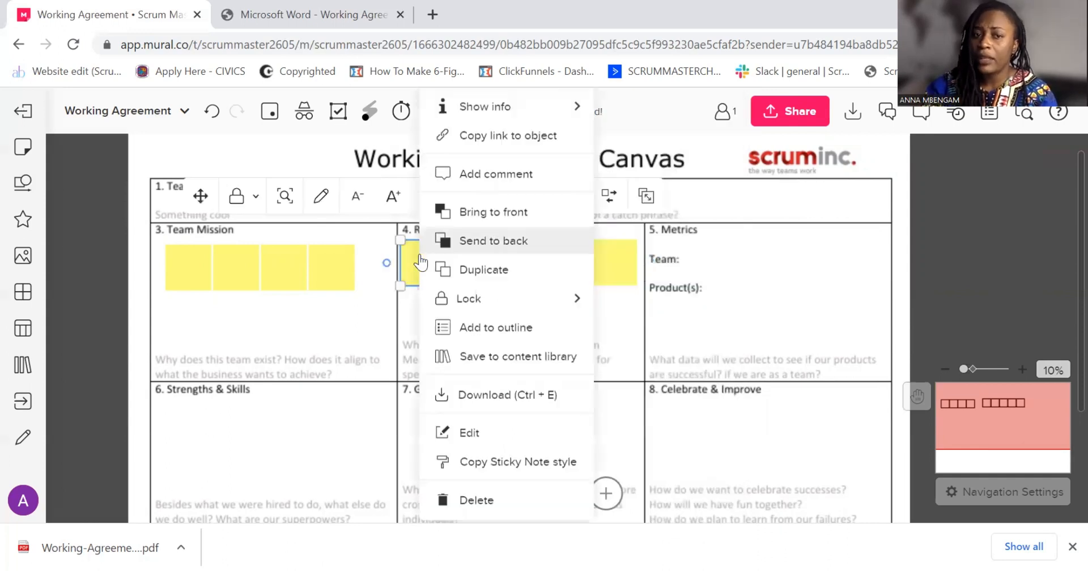
left_click(476, 267)
left_click_drag(481, 279, 433, 324)
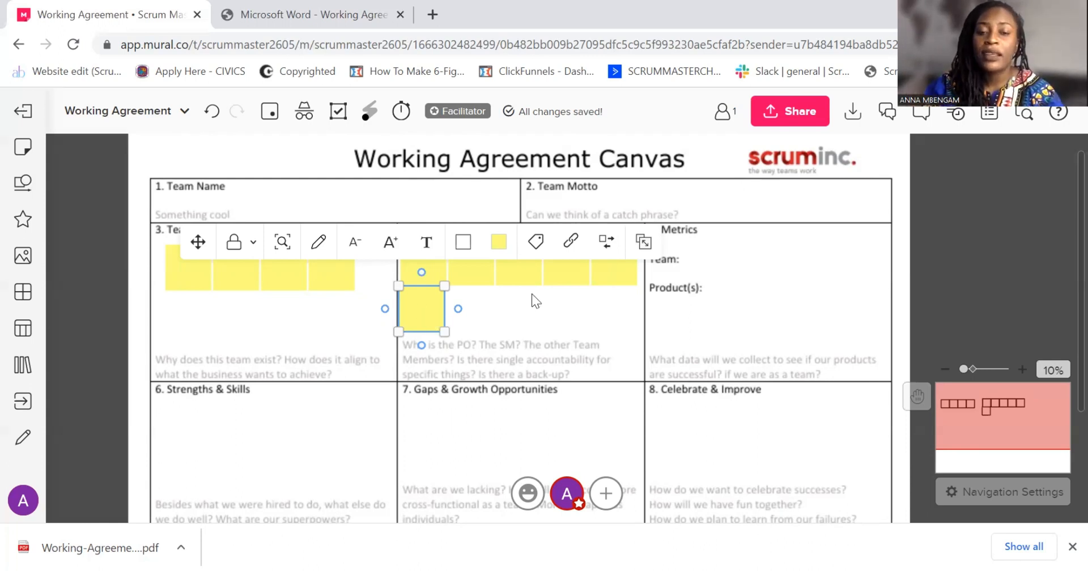
left_click(476, 309)
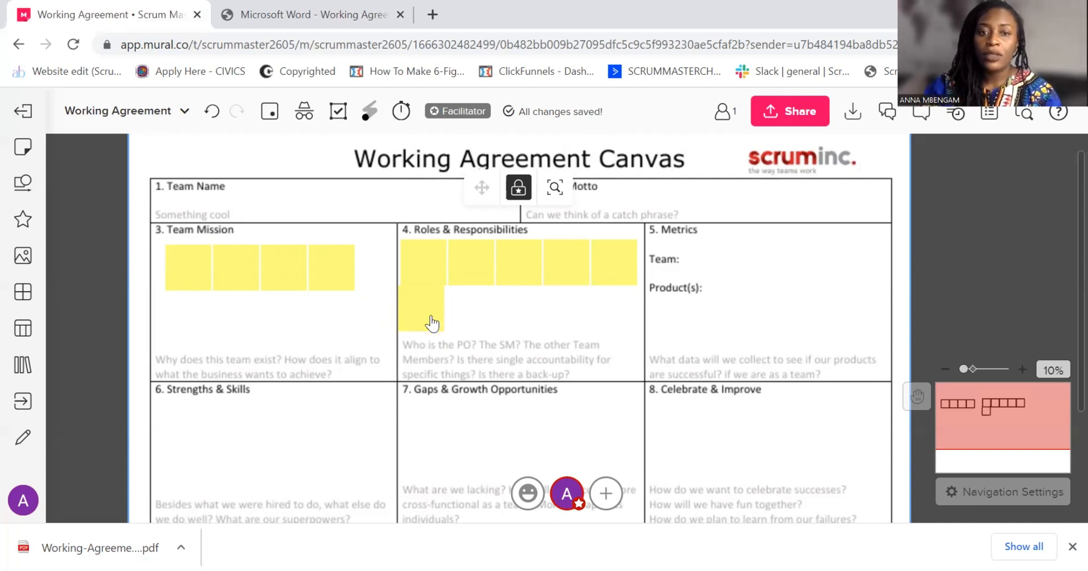
Add a title reading "Definition of Done Vs. DoD" to the mural
scroll(432, 323, "down", 2)
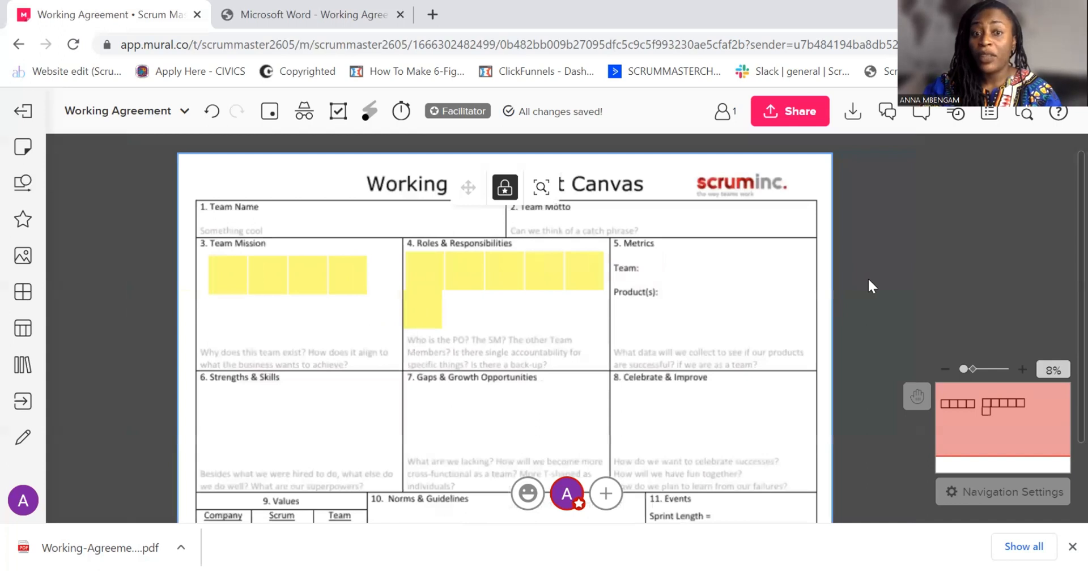
left_click_drag(868, 277, 863, 260)
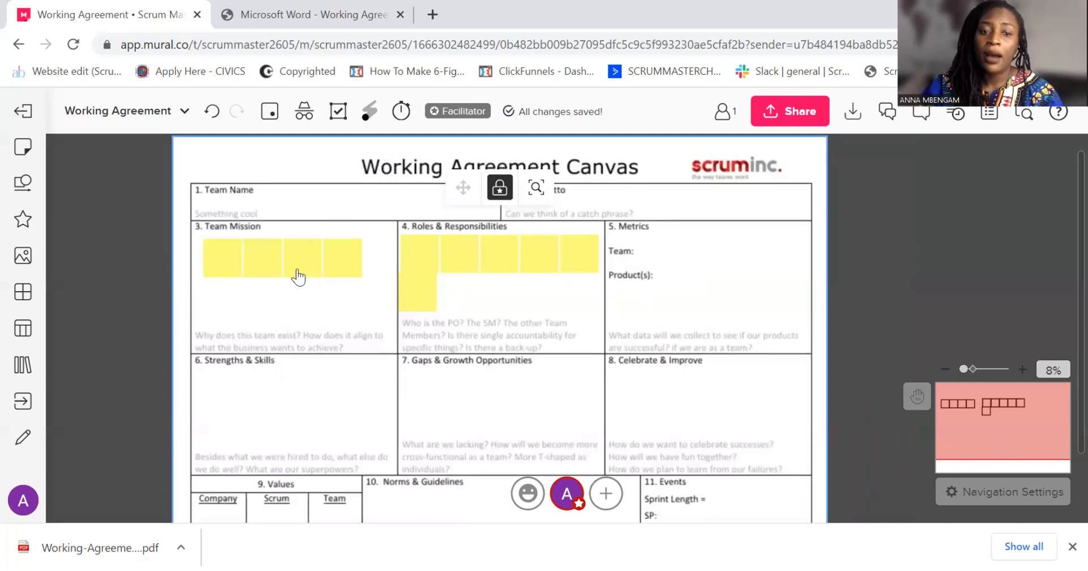
left_click_drag(878, 219, 822, 231)
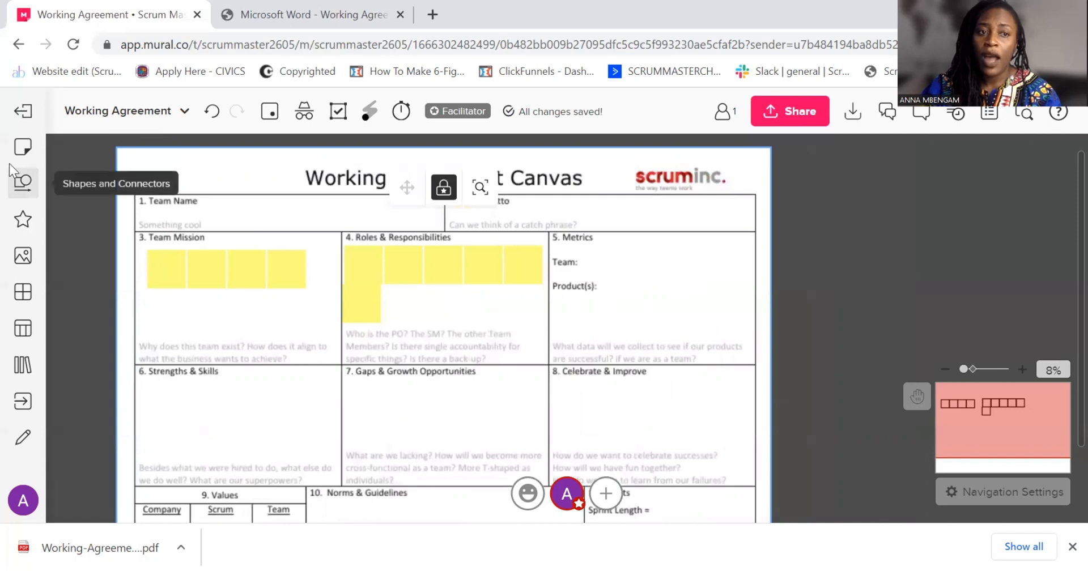
left_click(31, 149)
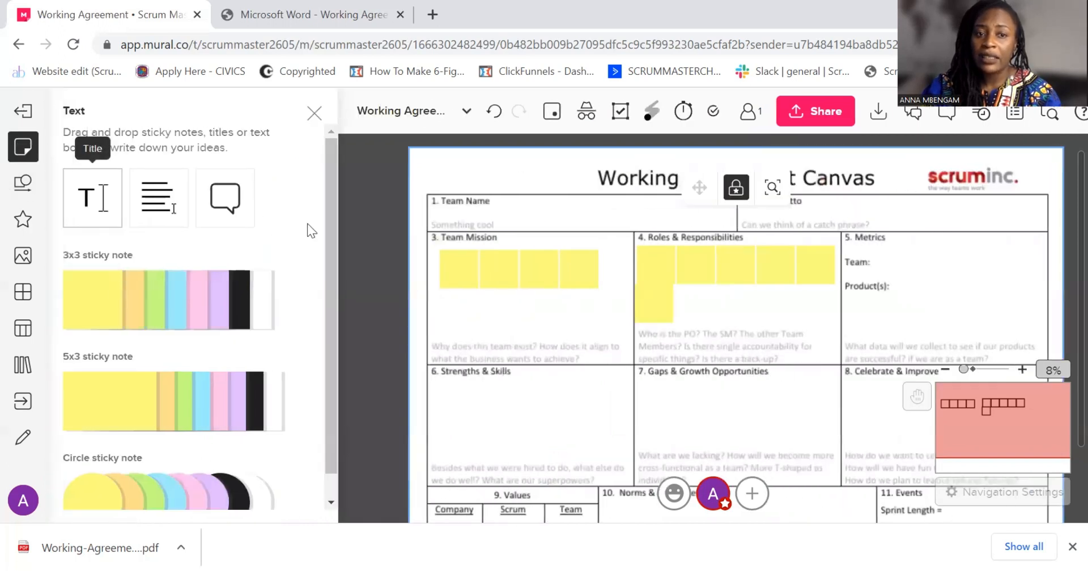
left_click(93, 211)
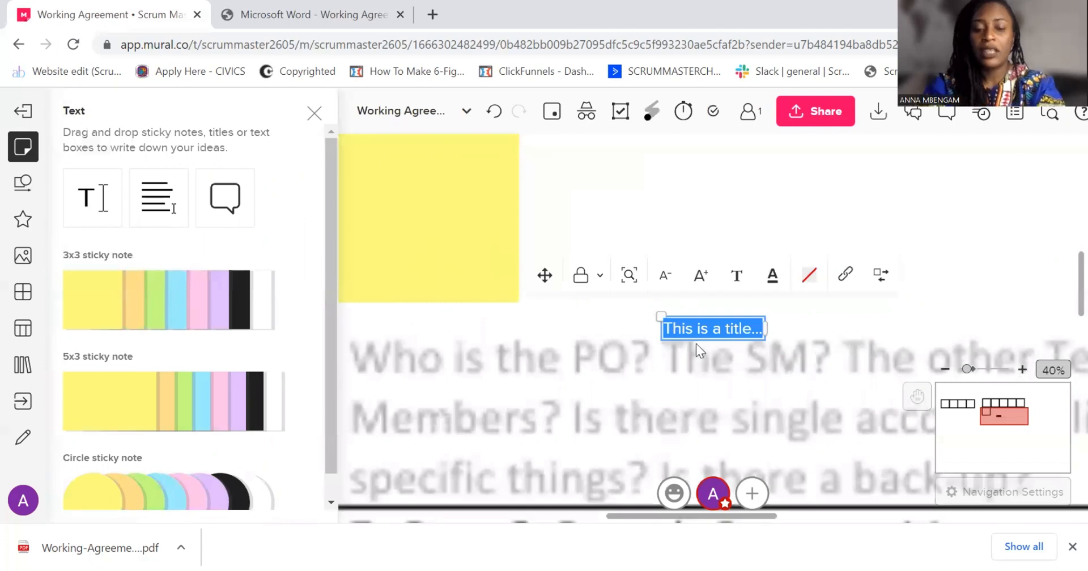
type("Def")
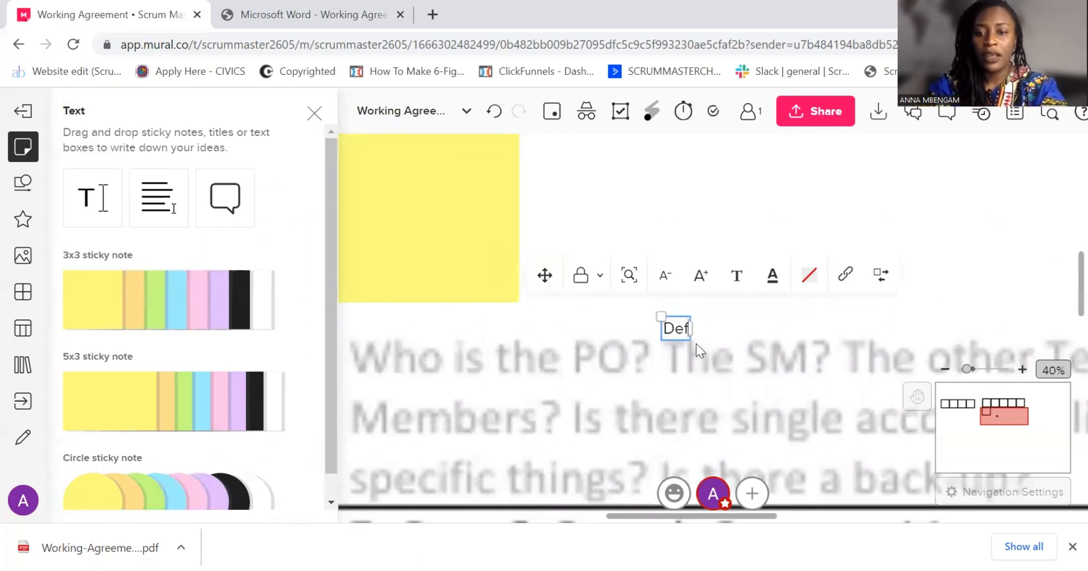
type("inition")
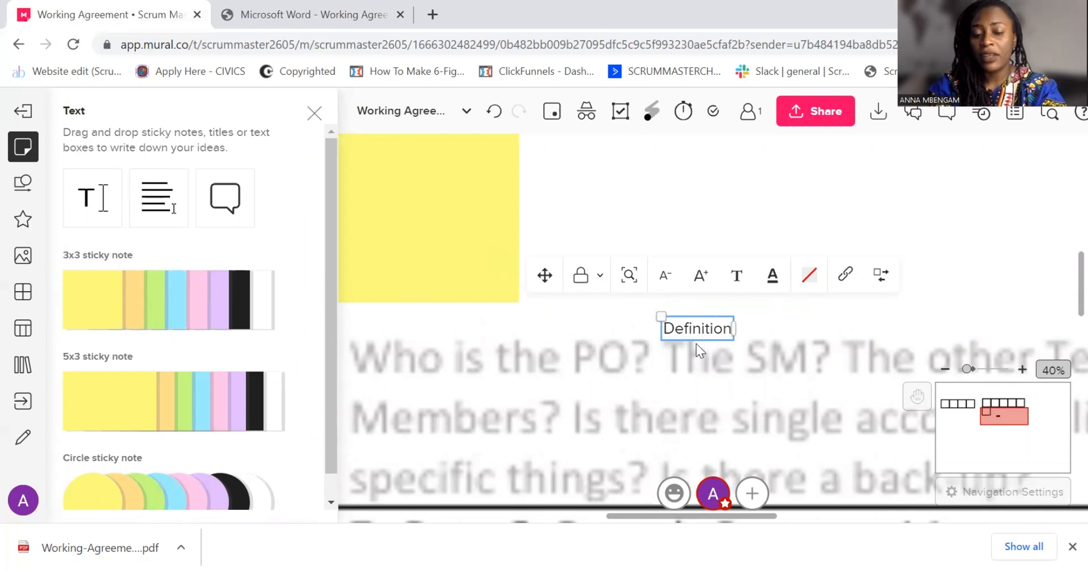
type(" of")
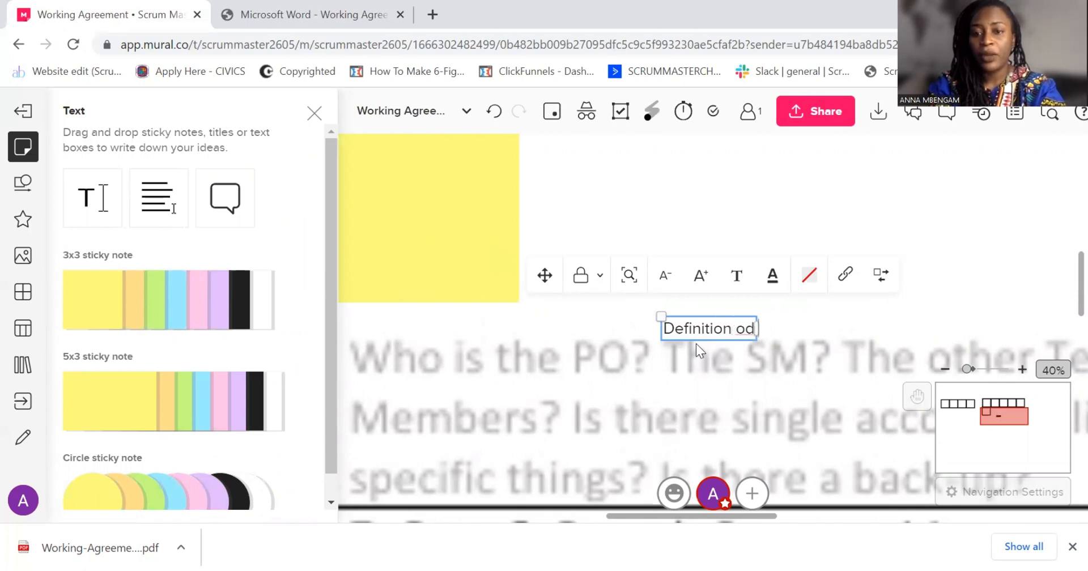
type(" Done V")
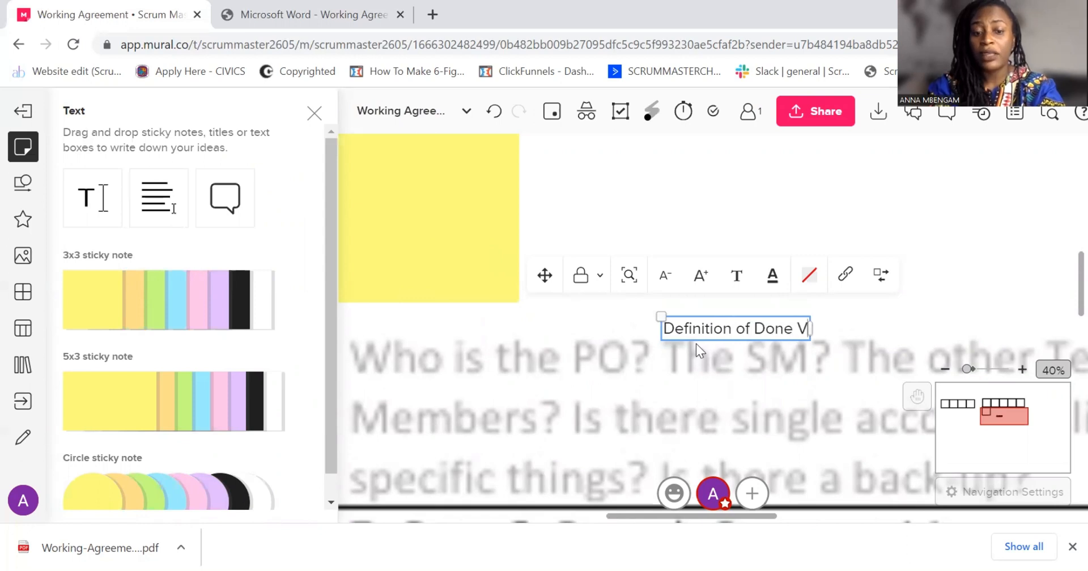
type("s.")
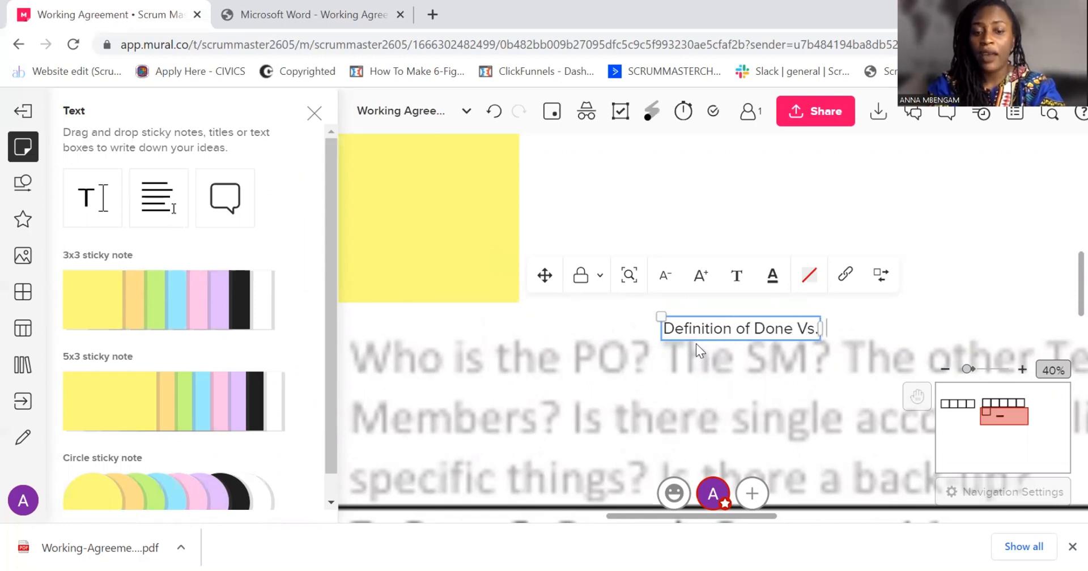
type("  DoD")
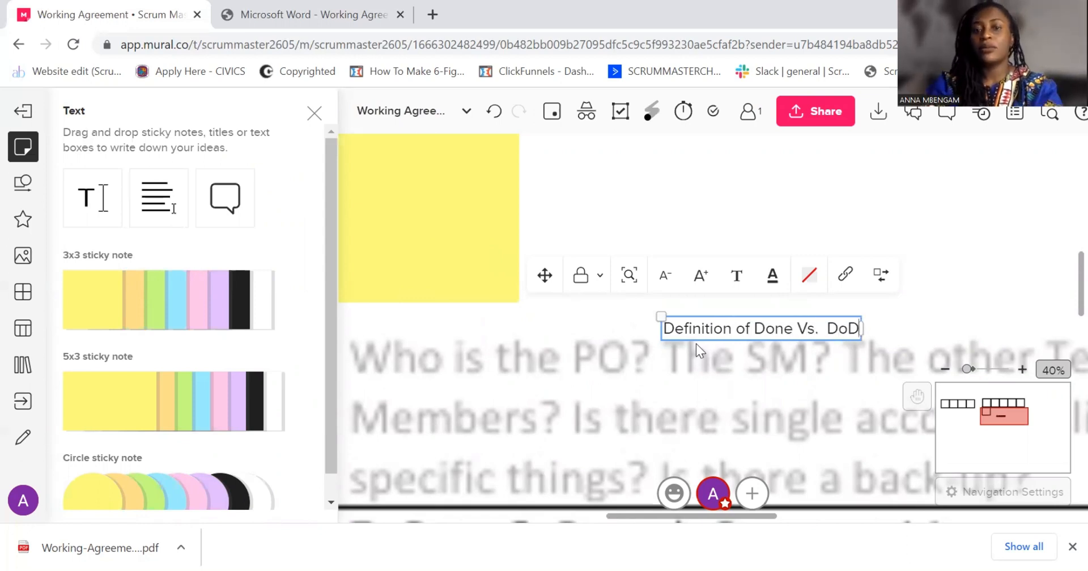
left_click(327, 111)
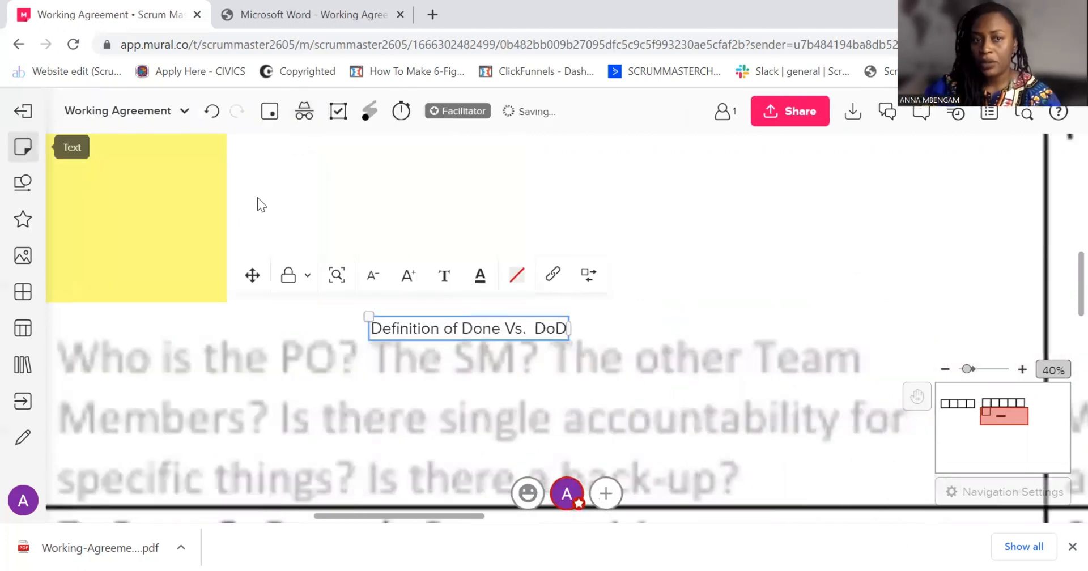
Increase the font size of the "Definition of Done Vs. DoD" title so it is readable at canvas scale
scroll(406, 254, "down", 3)
scroll(421, 263, "down", 6)
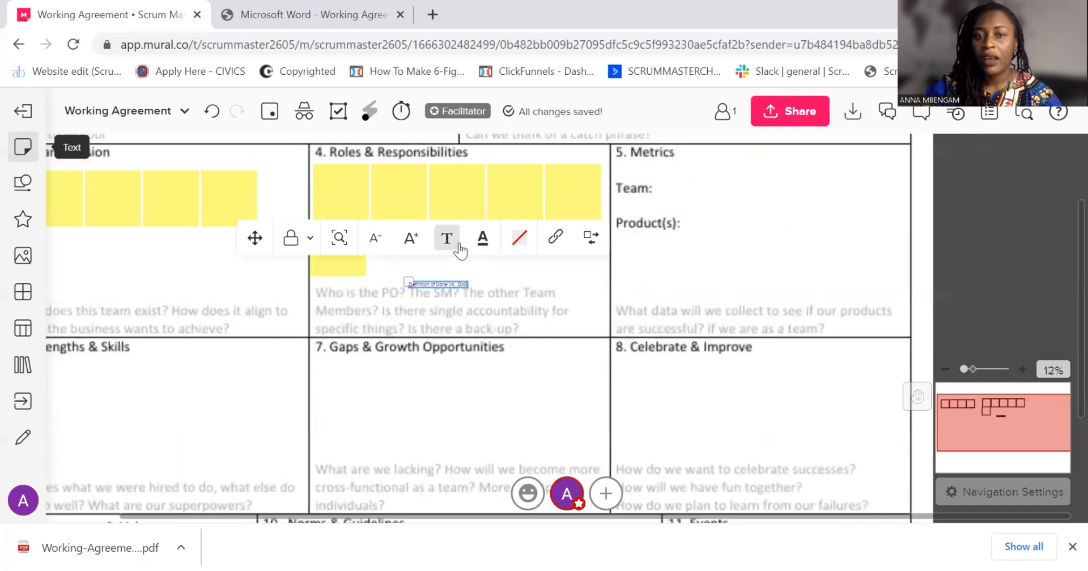
left_click(414, 242)
left_click(415, 242)
left_click(414, 242)
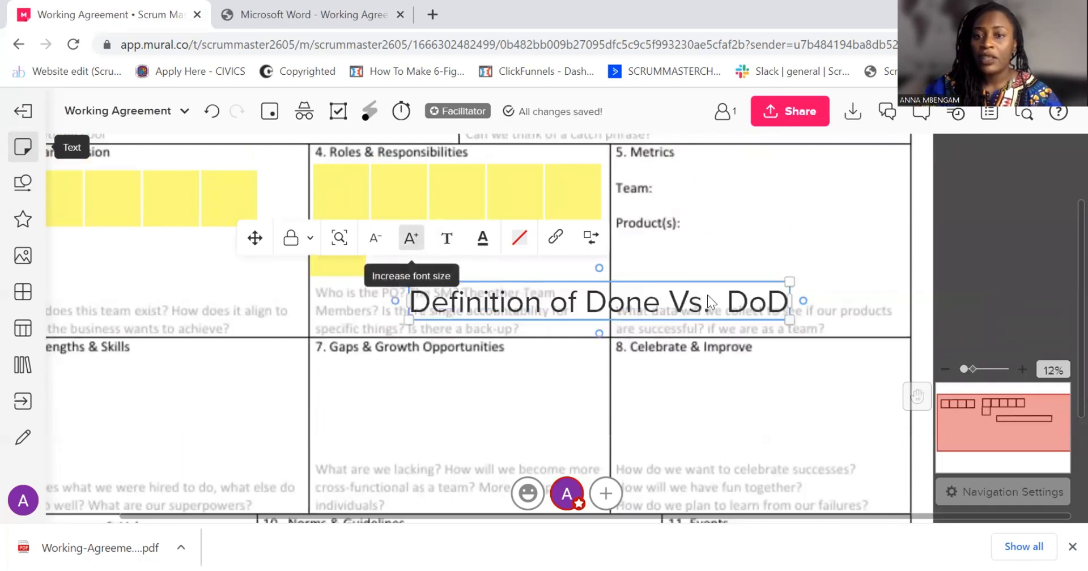
Move the enlarged title into the empty dark area to the left of the canvas and colour its text light green
scroll(794, 327, "down", 5)
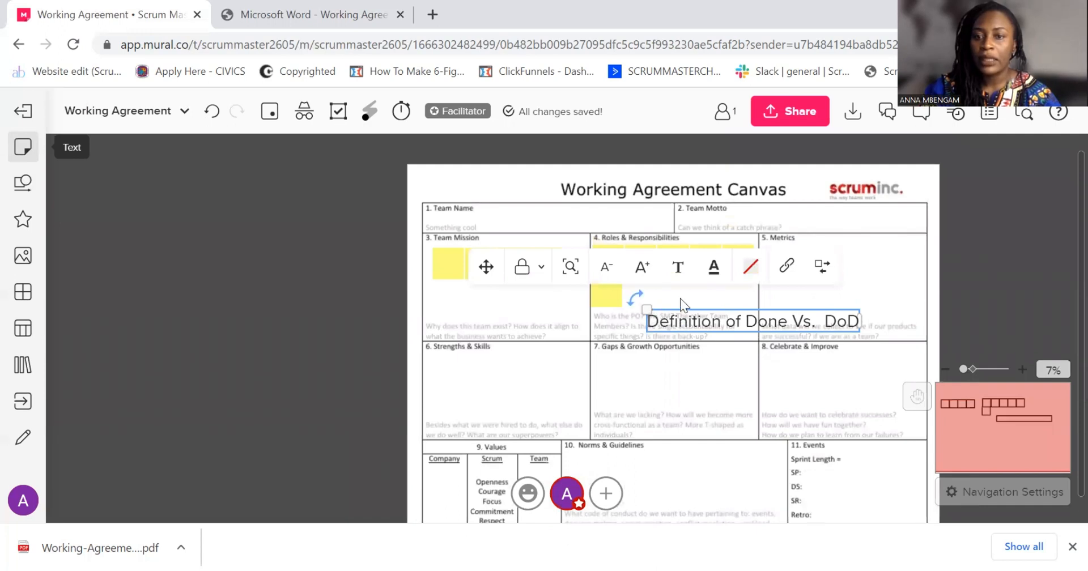
left_click_drag(660, 309, 204, 219)
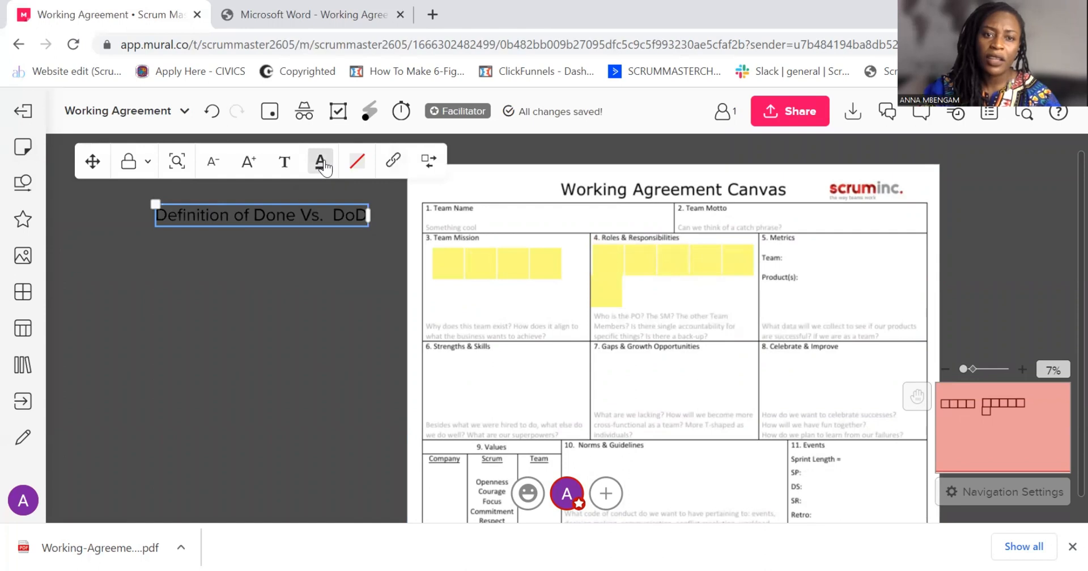
left_click(323, 163)
left_click(359, 241)
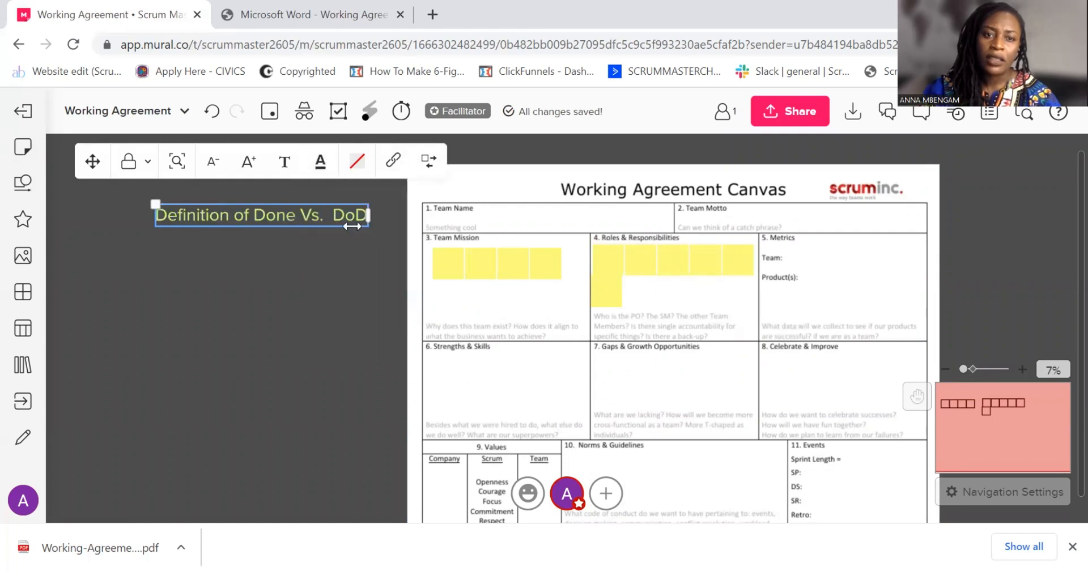
Add a yellow 3x3 sticky note below the light green title and enlarge it
left_click_drag(235, 284, 359, 277)
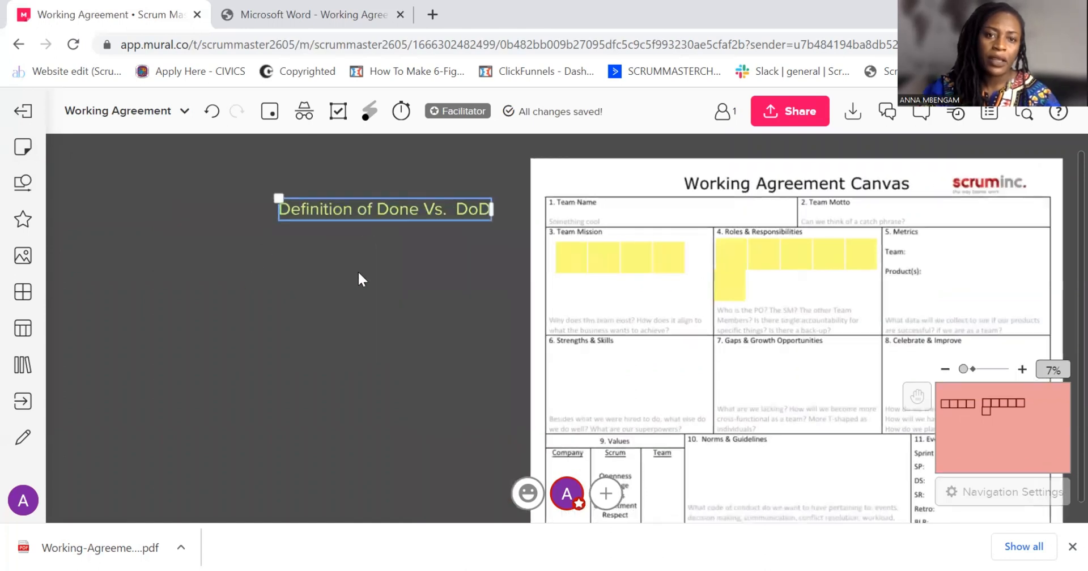
left_click(23, 147)
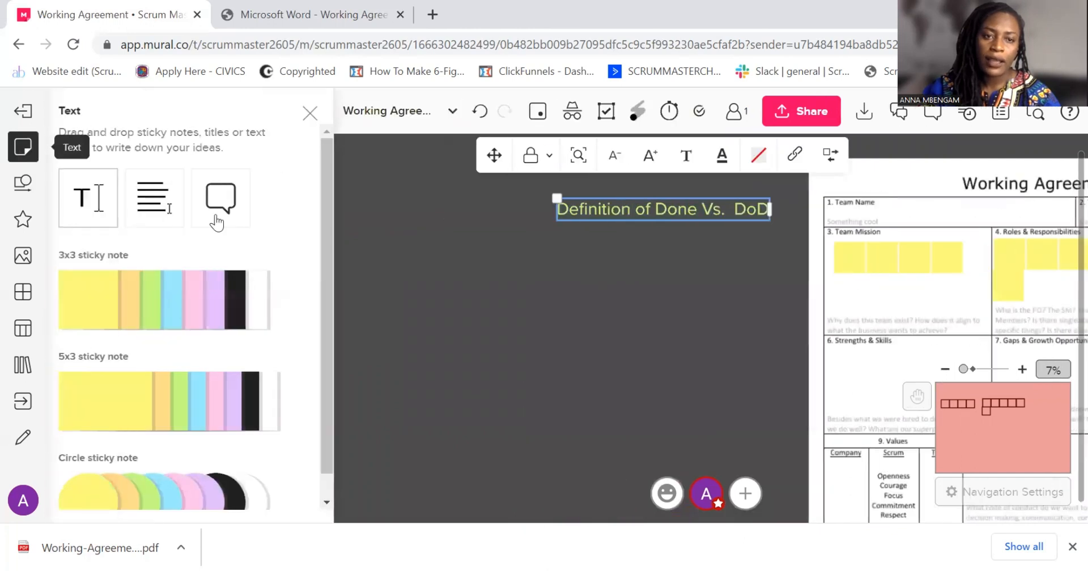
left_click_drag(107, 311, 544, 248)
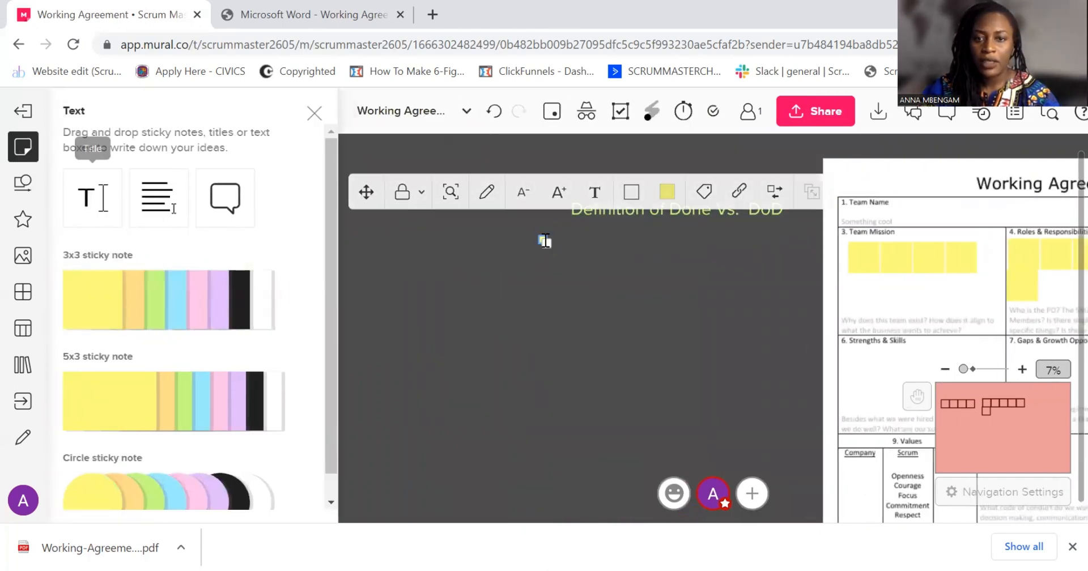
left_click_drag(625, 299, 622, 296)
left_click_drag(715, 274, 649, 283)
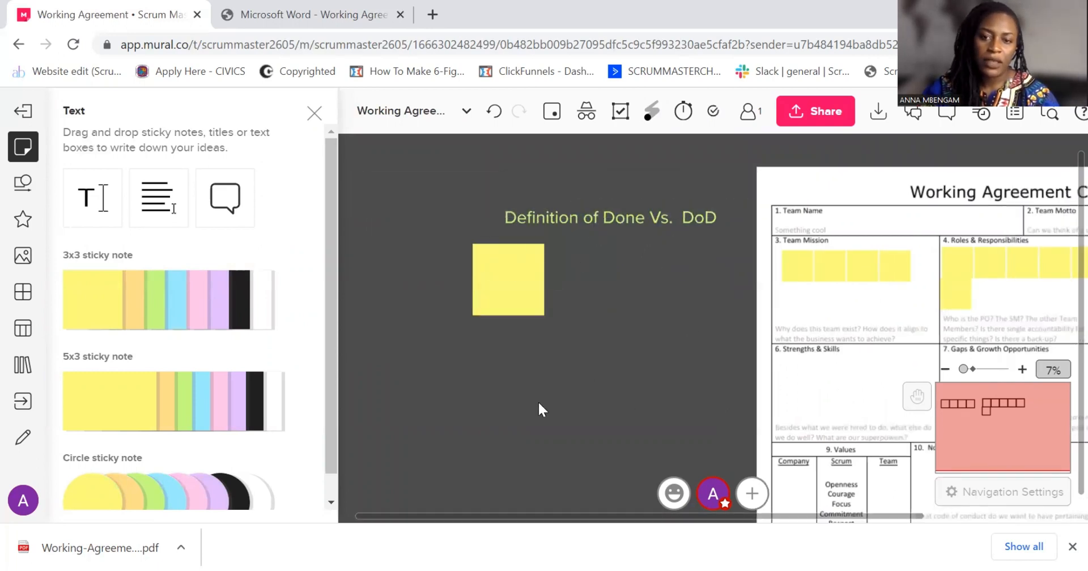
Replace the word "Done" with "Ready" in the light green title
left_click(609, 218)
left_click(635, 216)
left_click(639, 219)
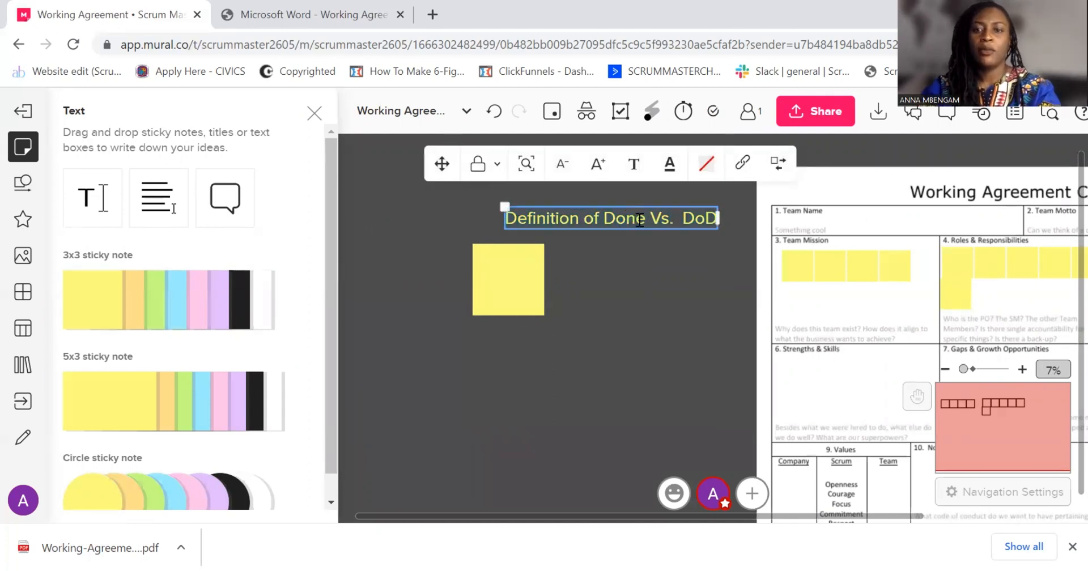
left_click_drag(645, 222, 613, 215)
type("Ready")
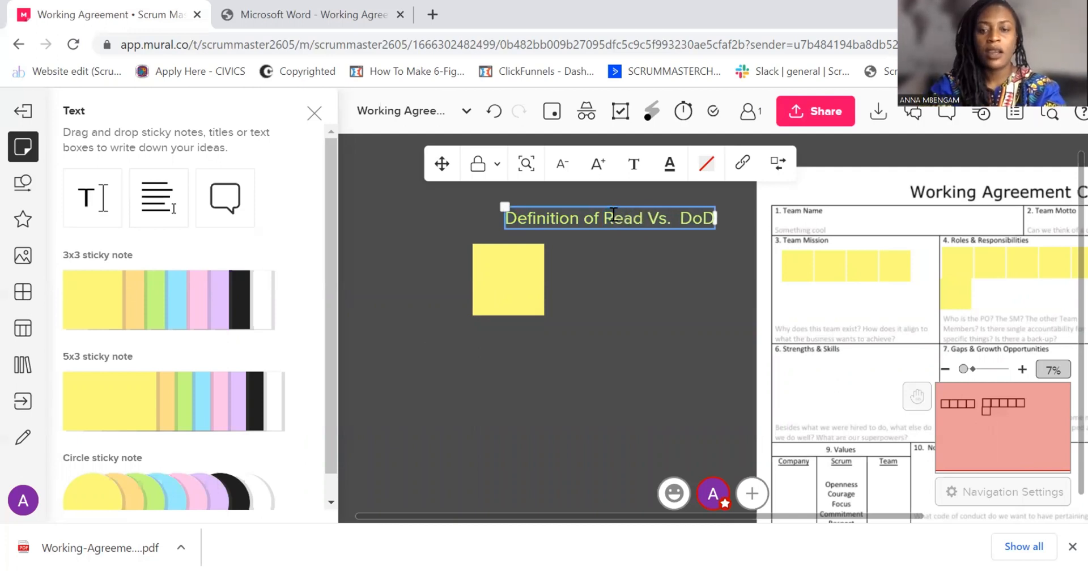
left_click(629, 278)
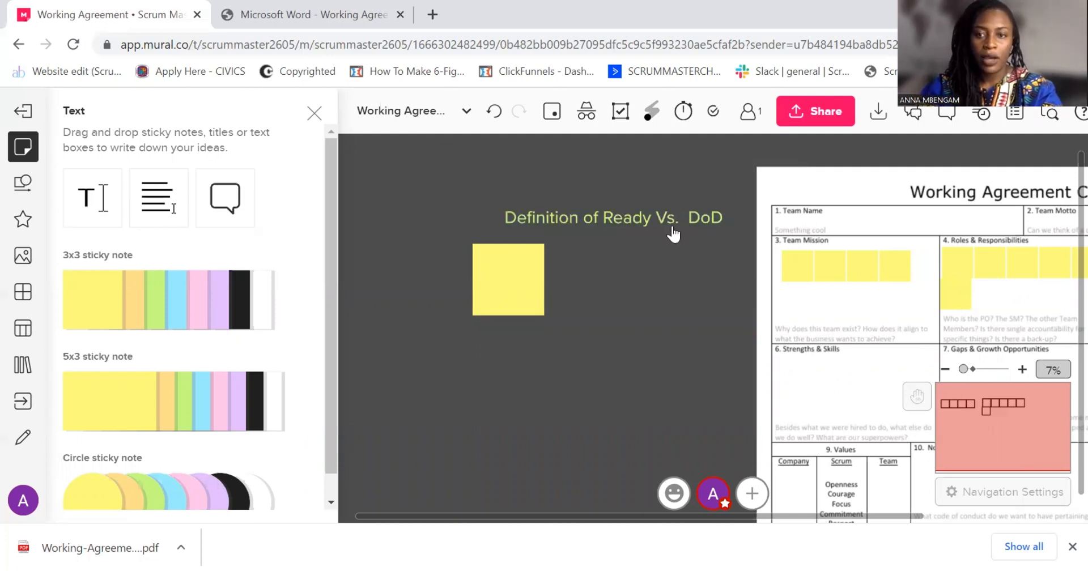
Delete "Vs. DoD" from the title so it reads "Definition of Ready"
double_click(701, 225)
left_click(662, 218)
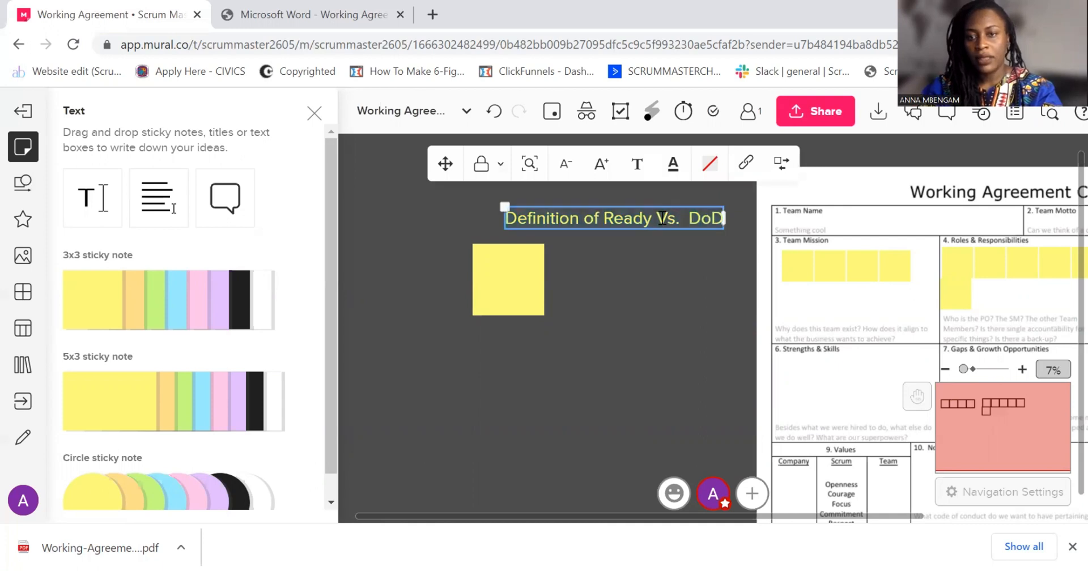
left_click_drag(662, 219, 730, 212)
left_click(660, 223)
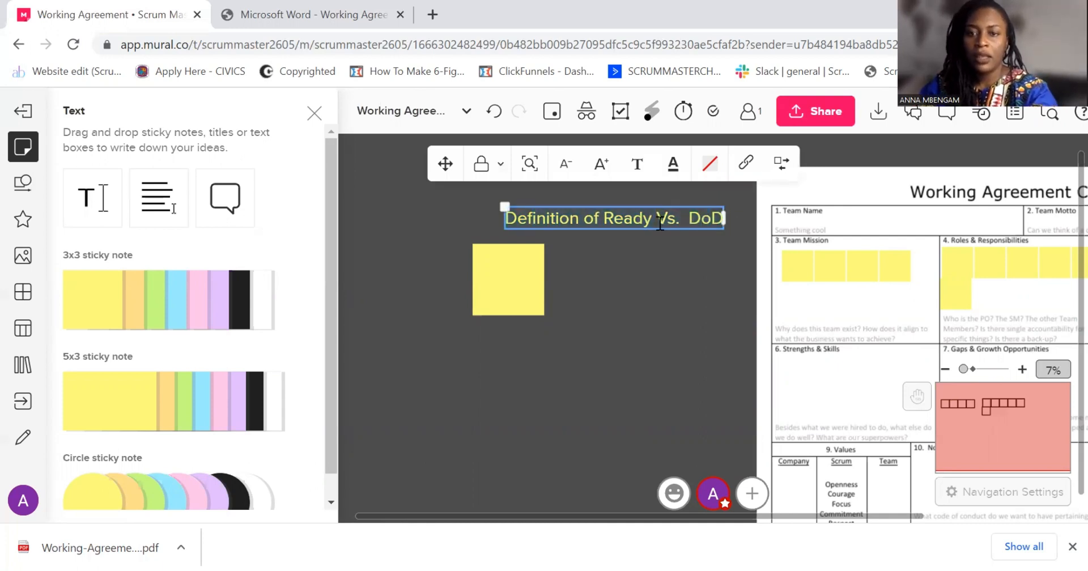
left_click_drag(658, 218, 714, 223)
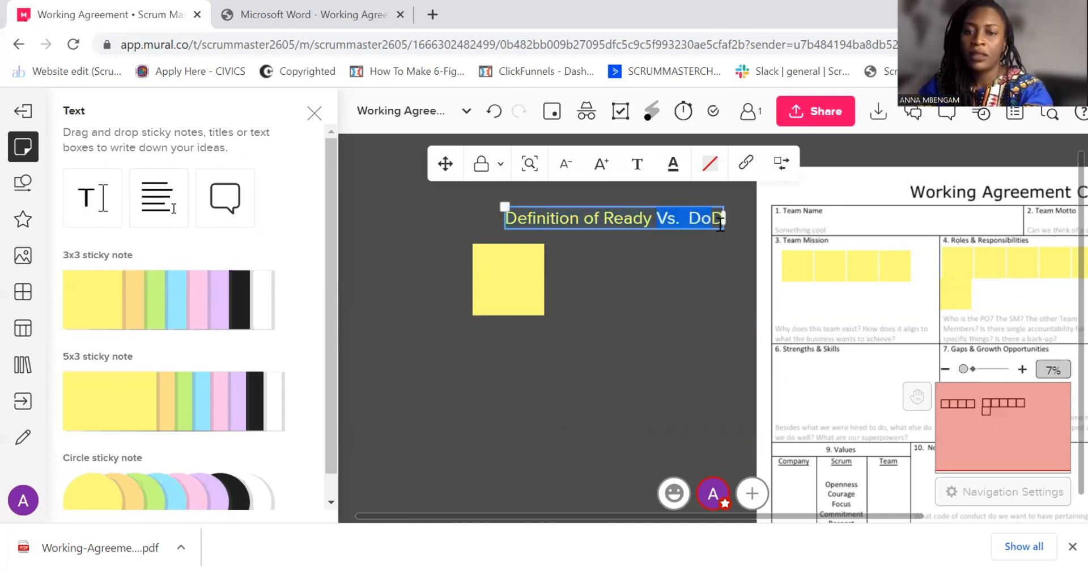
key("BackSpace")
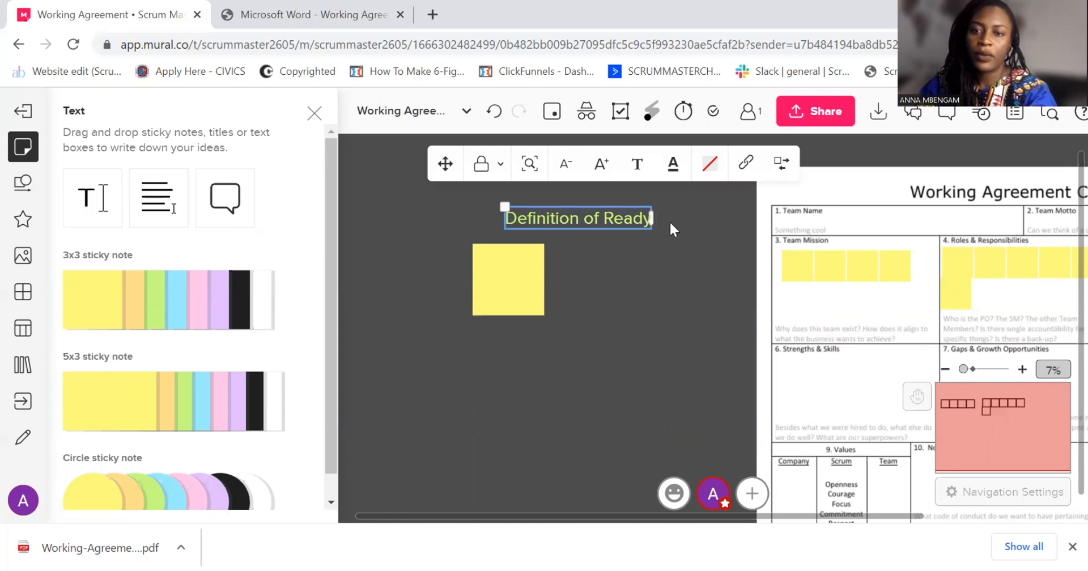
Duplicate the "Definition of Ready" title, place the copy below the large sticky note and change its text to "Definition of Done"
right_click(612, 221)
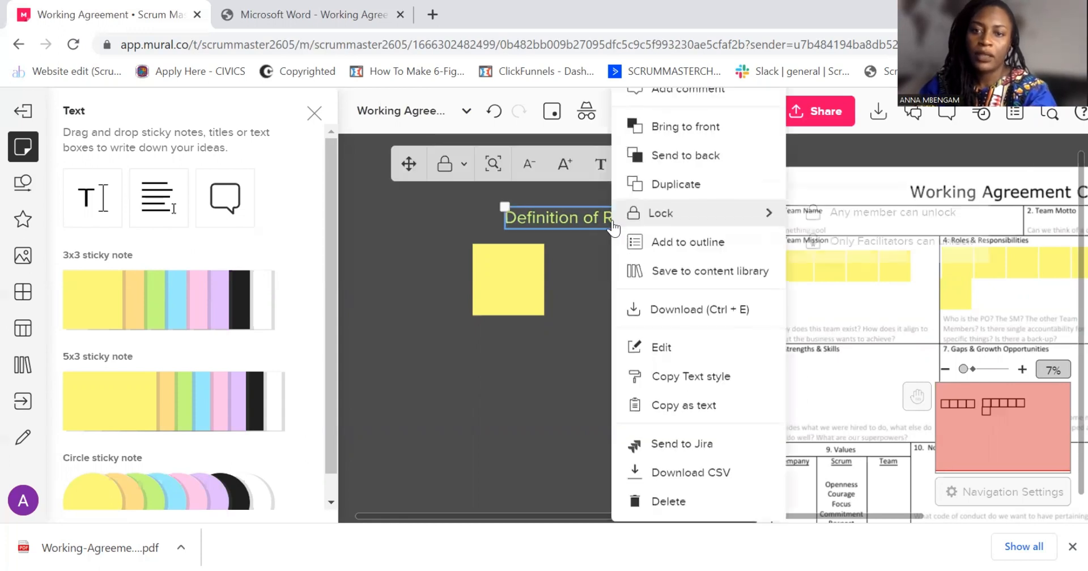
left_click(687, 183)
left_click_drag(735, 225, 586, 412)
double_click(522, 419)
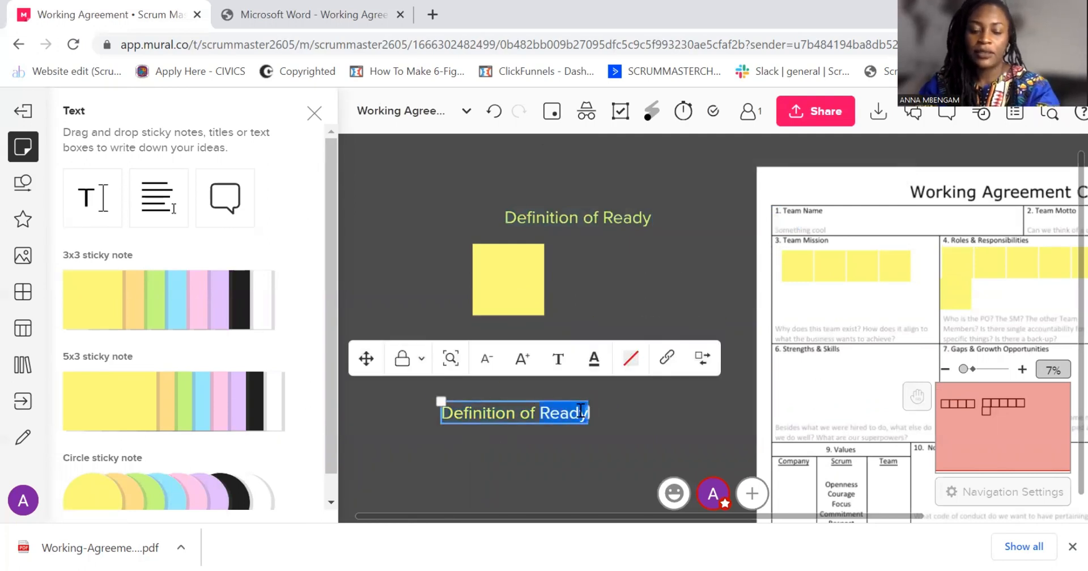
type("Done")
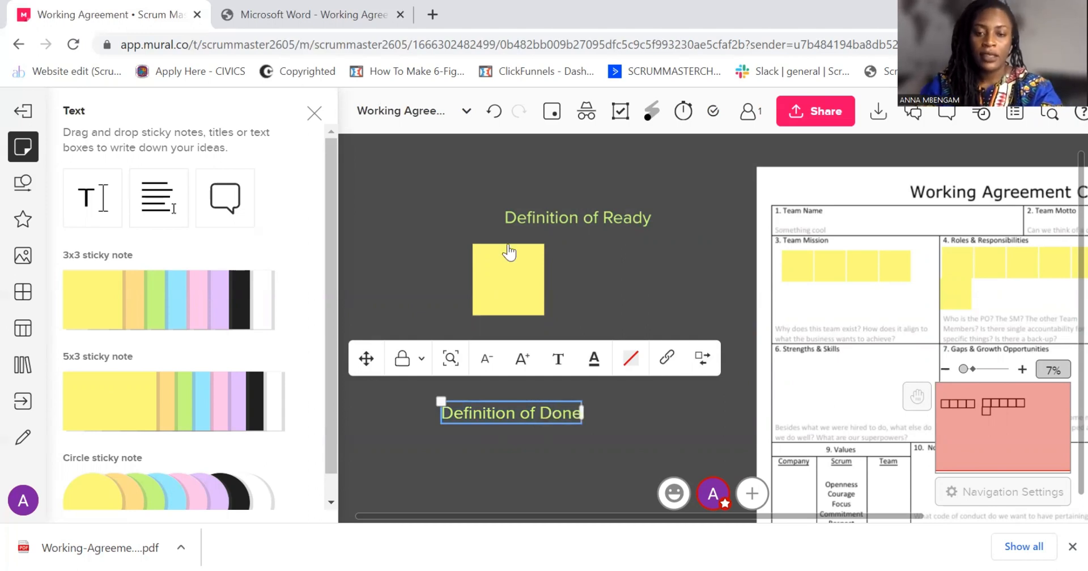
Move the "Definition of Ready" title directly above the large sticky note, roughly in line with the "Definition of Done" title
left_click(582, 424)
left_click(545, 219)
left_click_drag(546, 219, 532, 215)
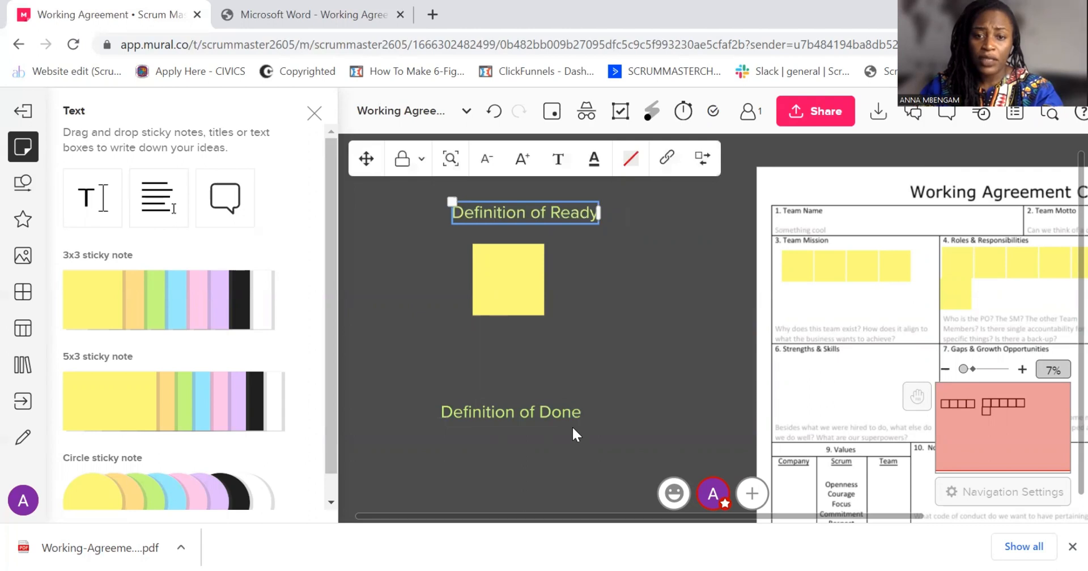
Duplicate the "Definition of Done" title and place the copy below the original
scroll(678, 245, "down", 5)
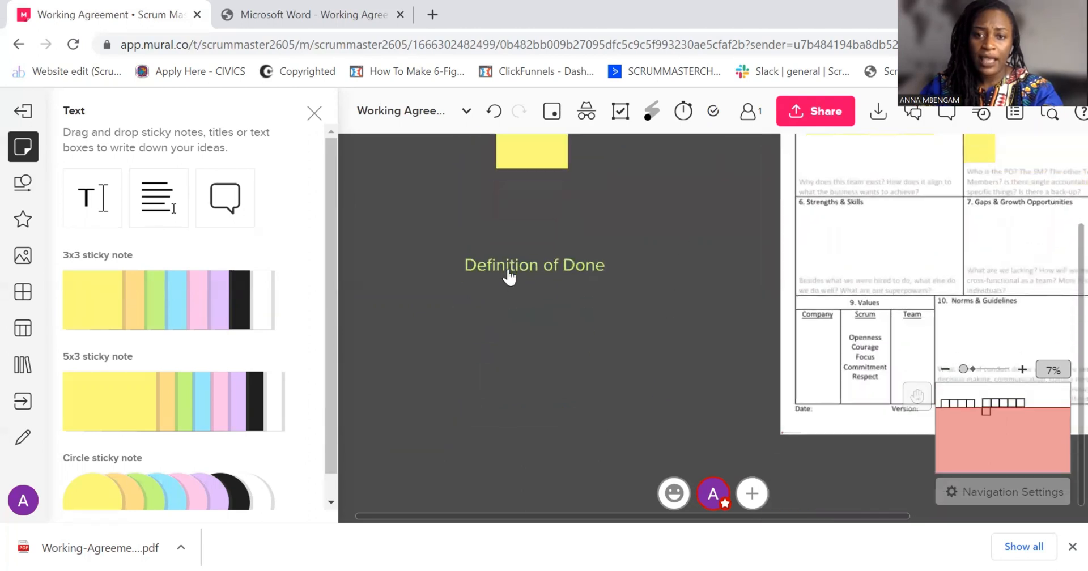
right_click(508, 278)
left_click(561, 181)
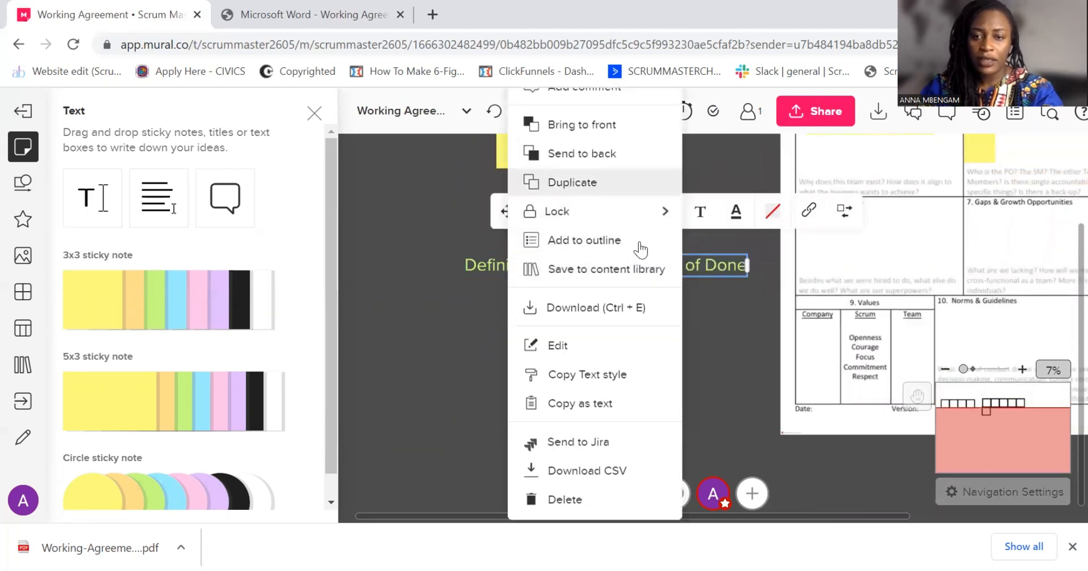
left_click_drag(643, 272, 497, 409)
Change the copied title's text to "What does it mean for us to be self-organized and self managed"
double_click(497, 409)
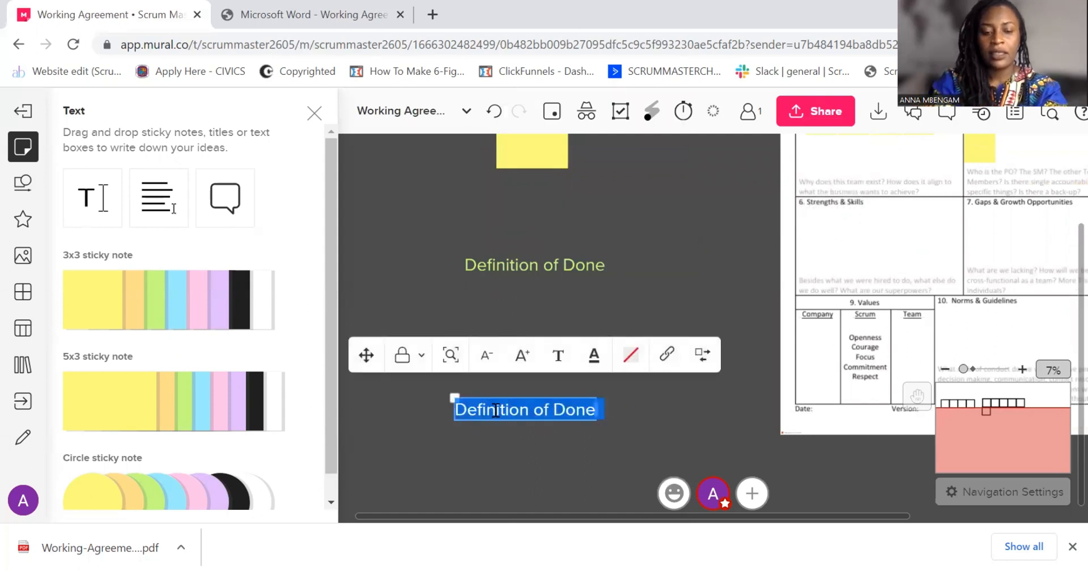
type("What does it mean for us to be self-organi")
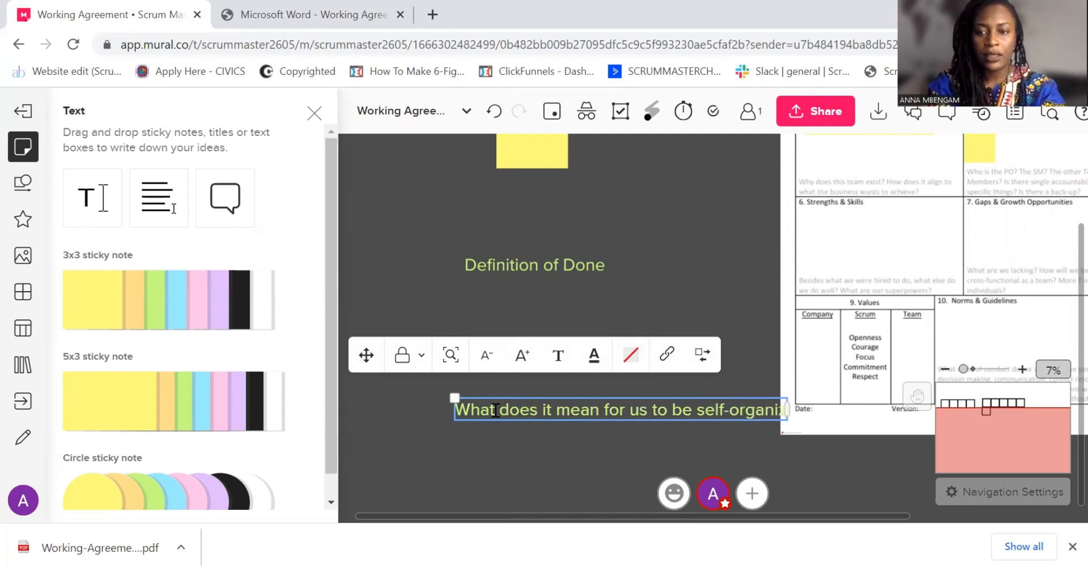
type("zed and s")
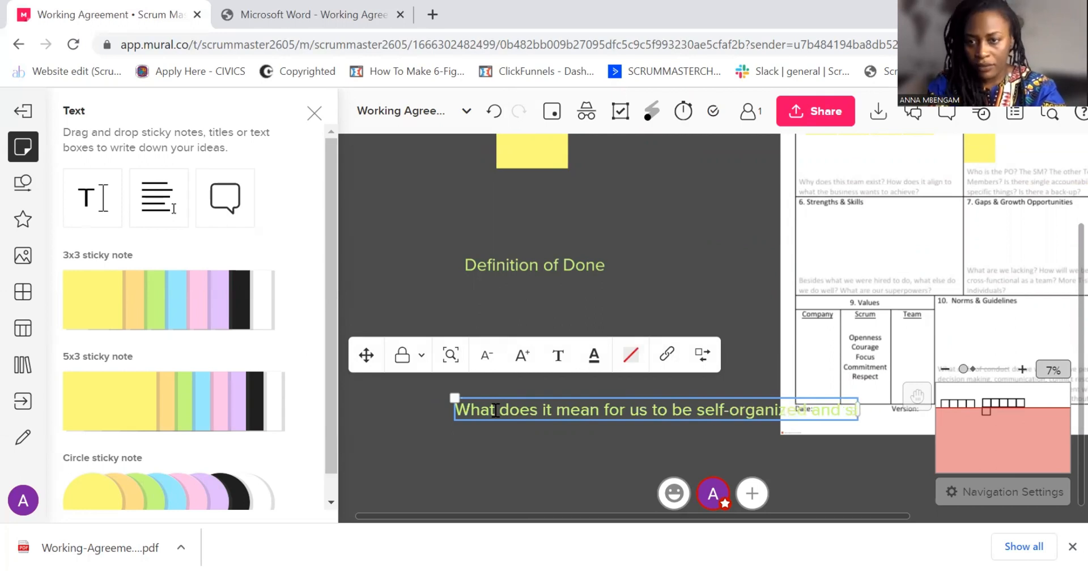
type("el")
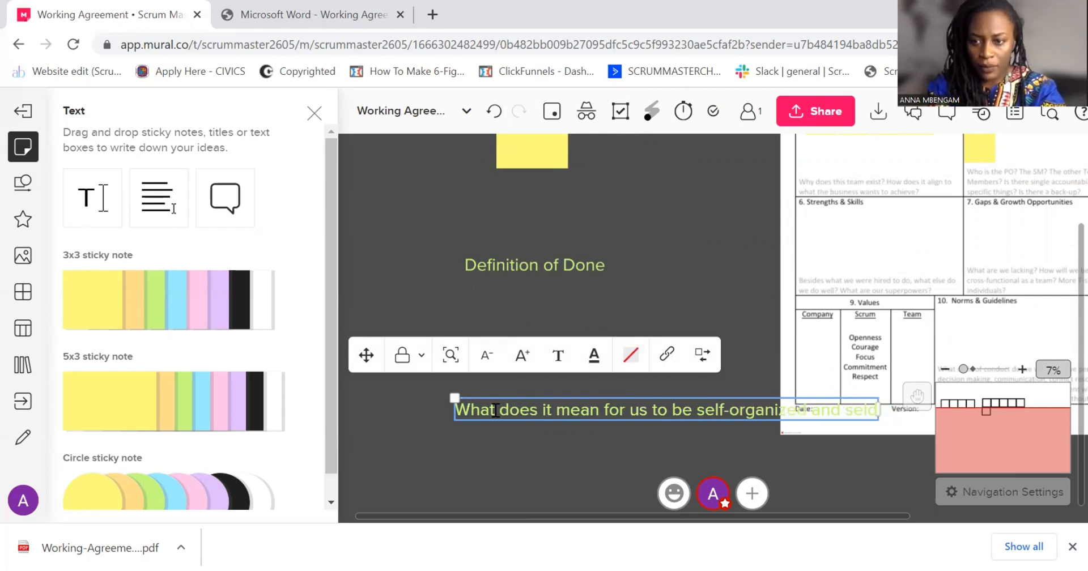
type("f manag")
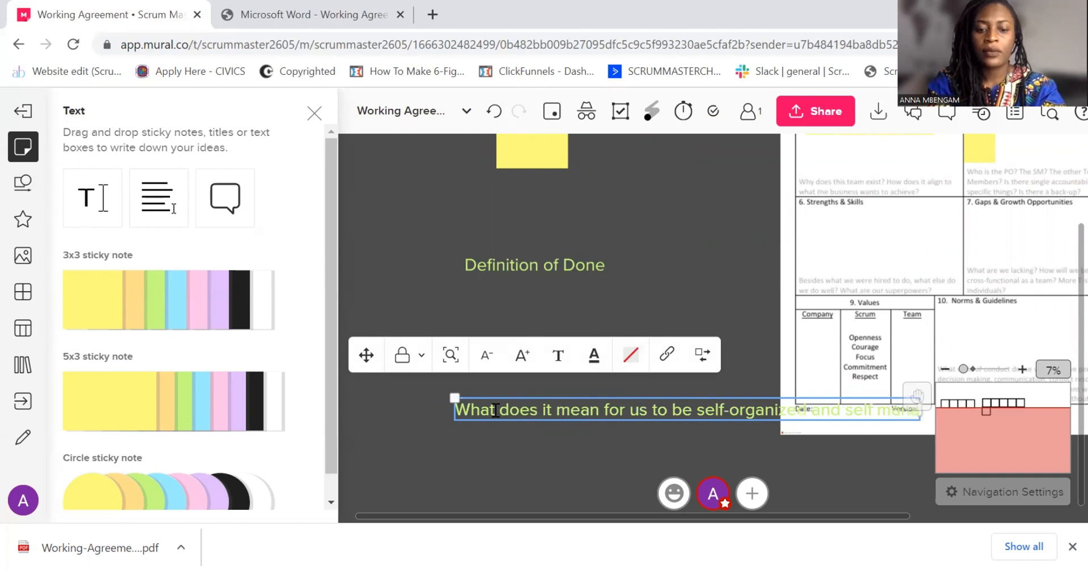
left_click(509, 437)
Move the self-organized title off the canvas so it sits roughly centred below "Definition of Done", and close the text options
left_click_drag(492, 454, 563, 375)
left_click_drag(566, 338, 371, 369)
left_click(441, 434)
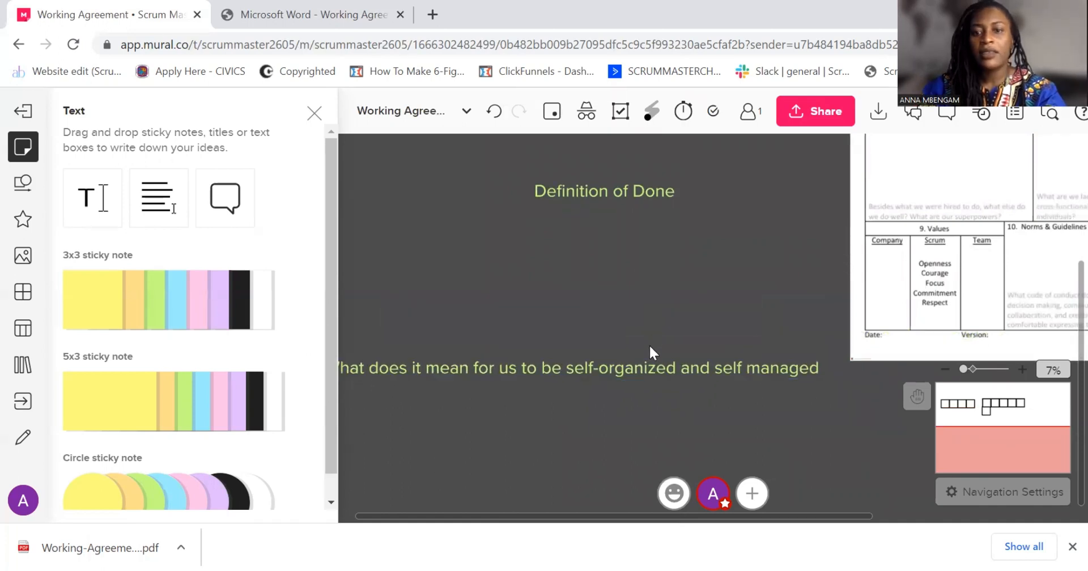
left_click(315, 119)
scroll(464, 264, "up", 4)
left_click_drag(364, 294, 504, 347)
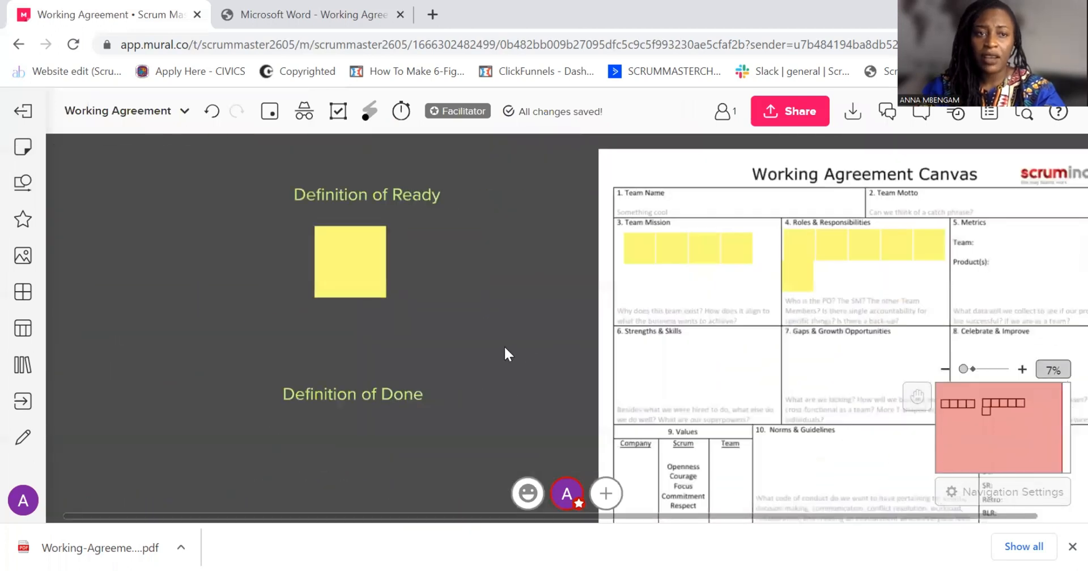
Switch to the browser tab with the canvas PDF, return to the Google results and search for "3-5-3 scrum"
left_click(228, 29)
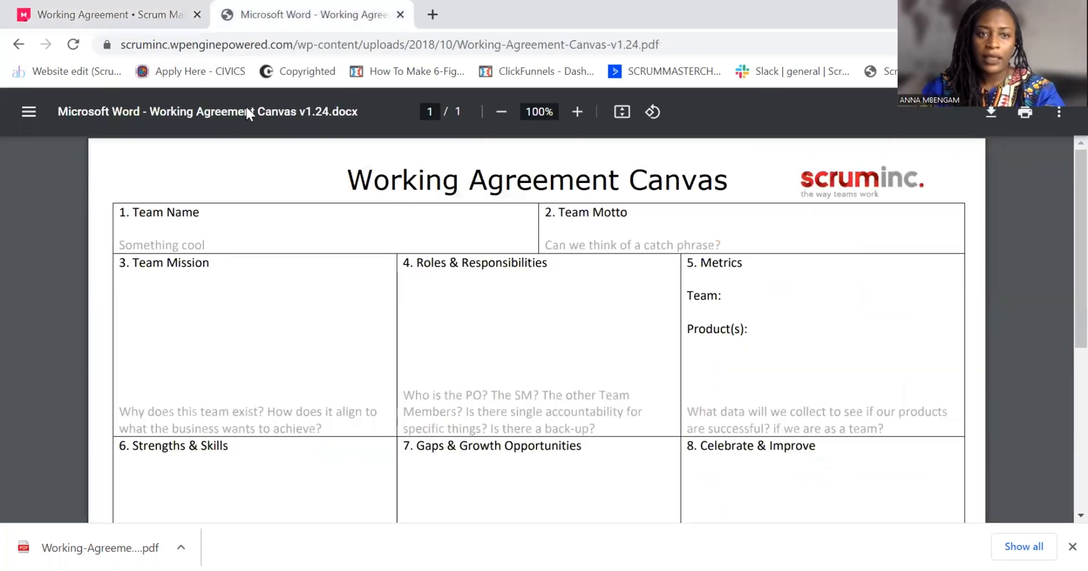
left_click(11, 41)
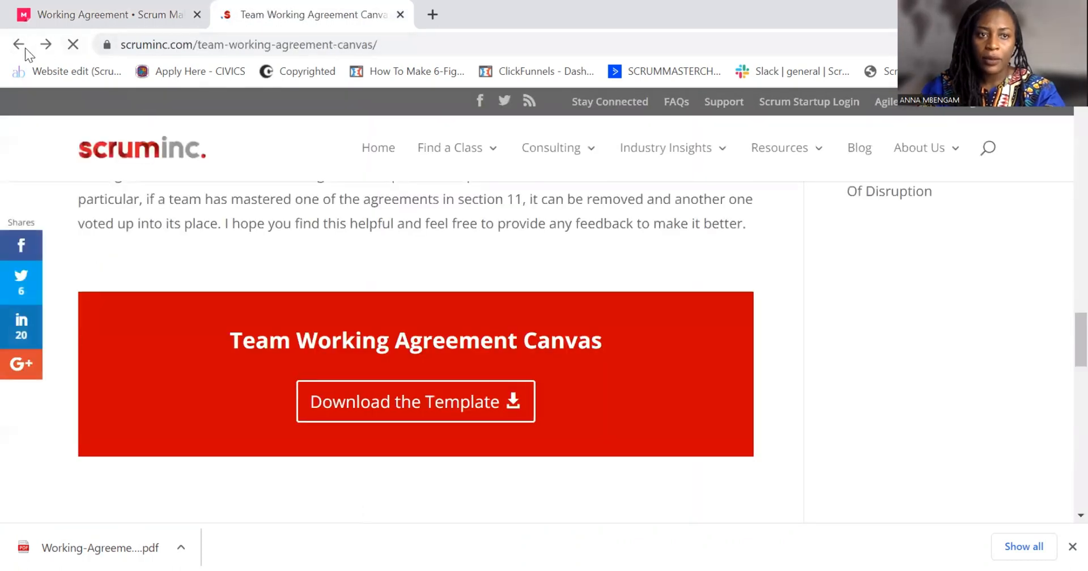
left_click(19, 46)
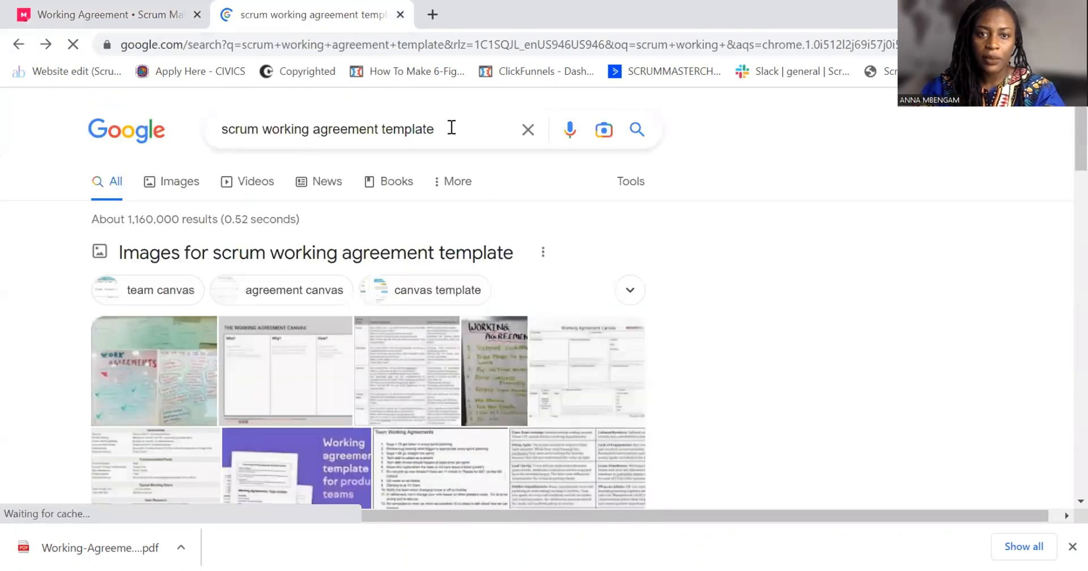
left_click_drag(452, 127, 231, 126)
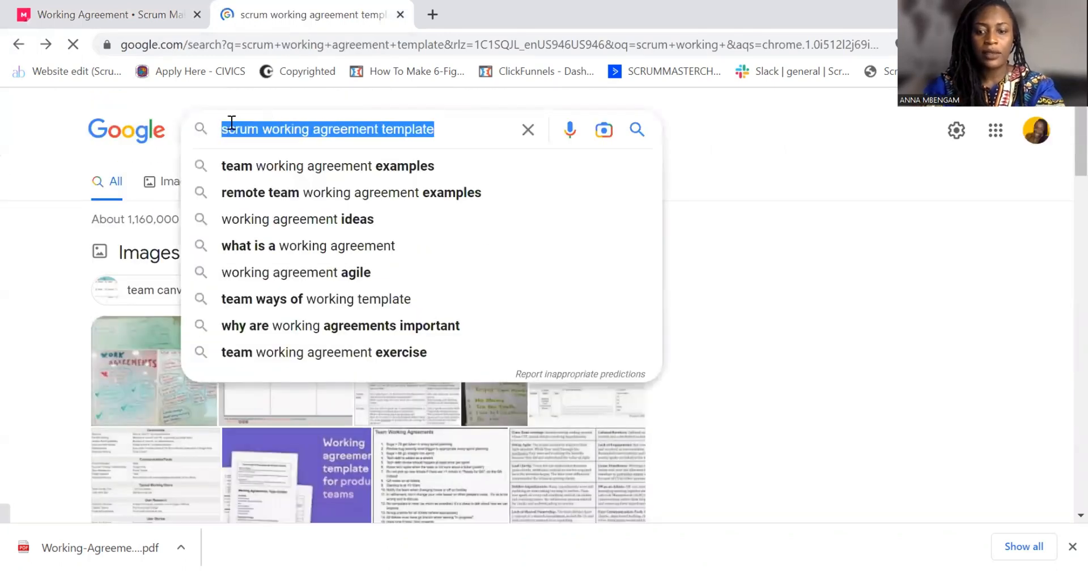
type("3-5")
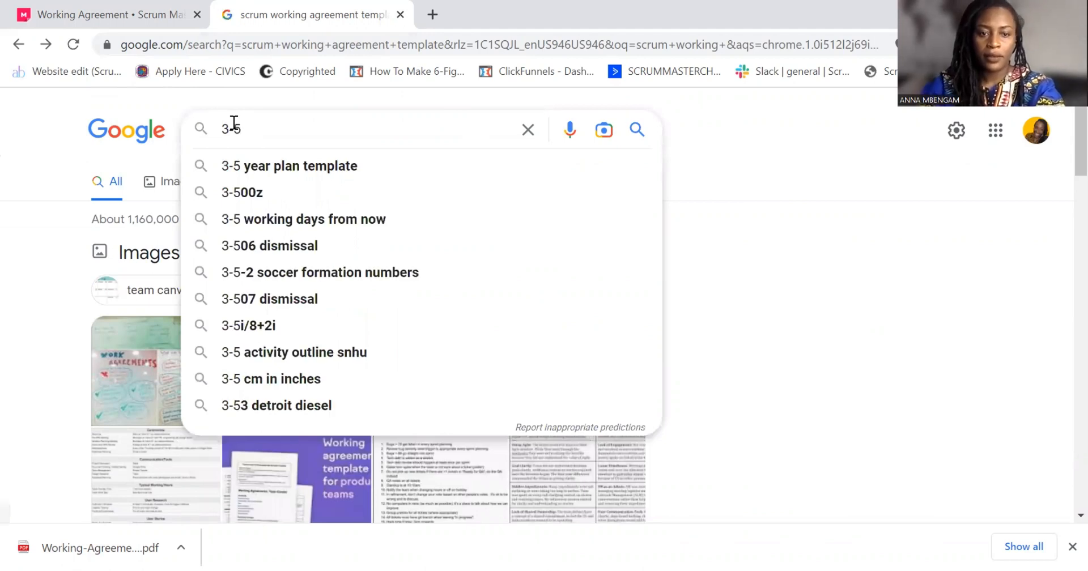
type("3")
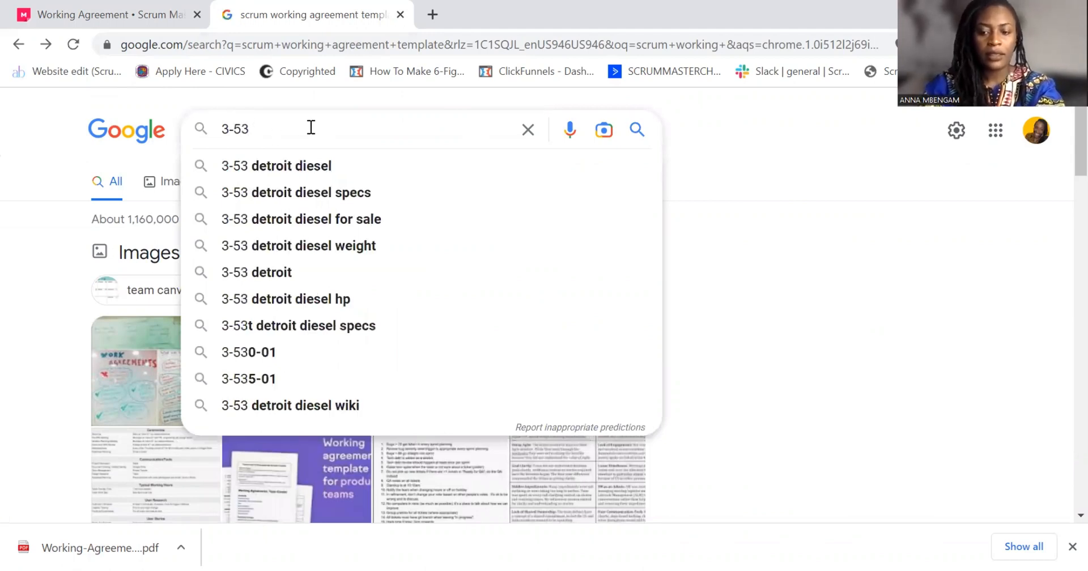
key("BackSpace")
type("-")
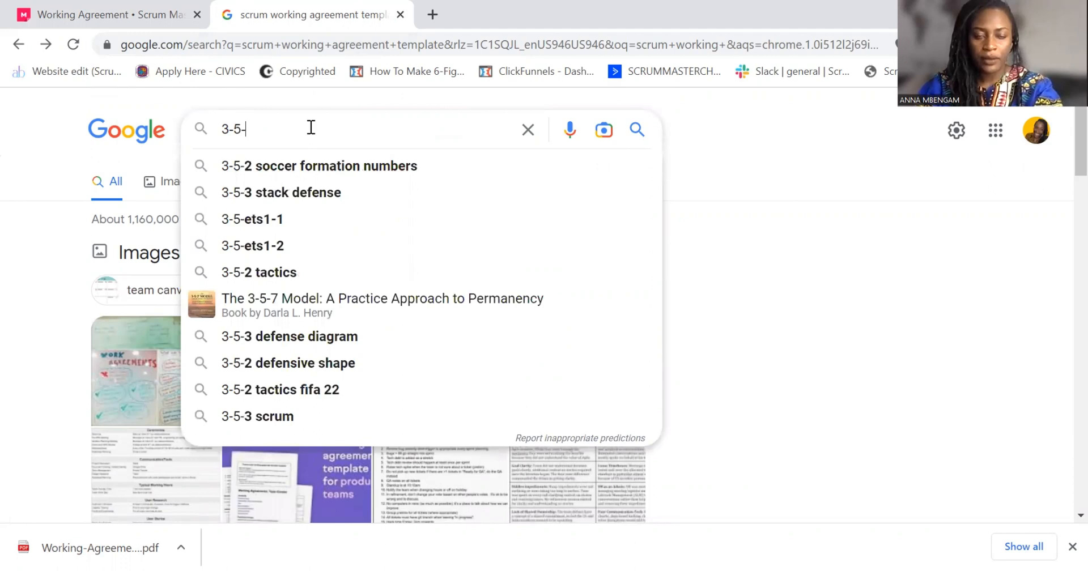
type("3")
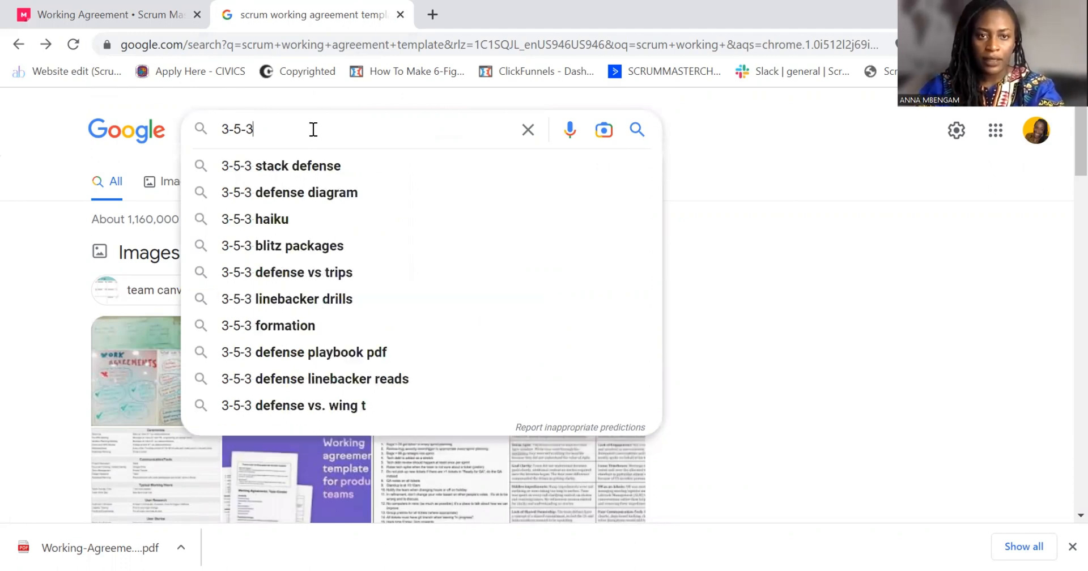
type(" sc")
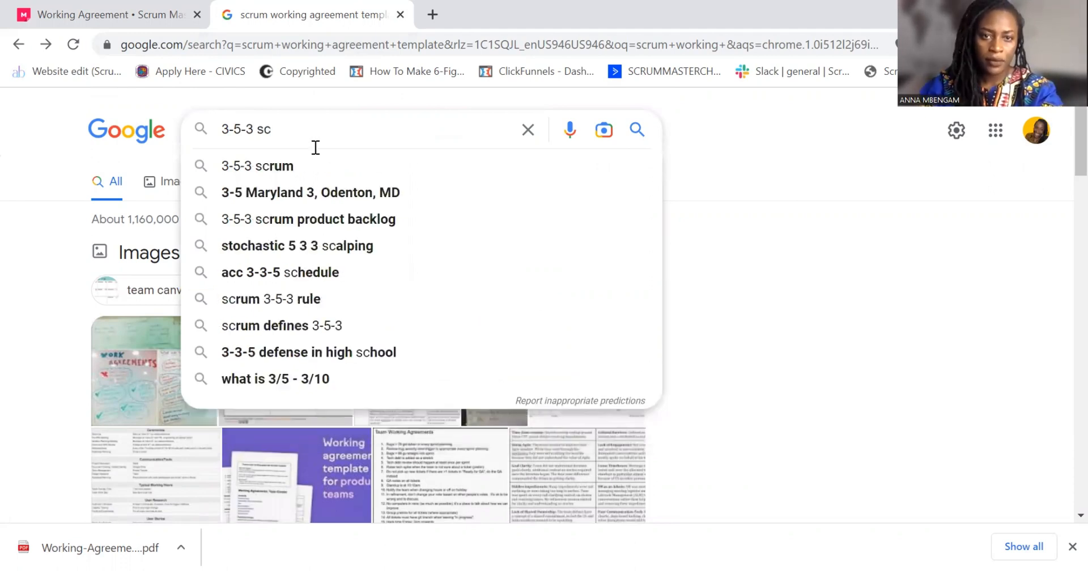
left_click(320, 165)
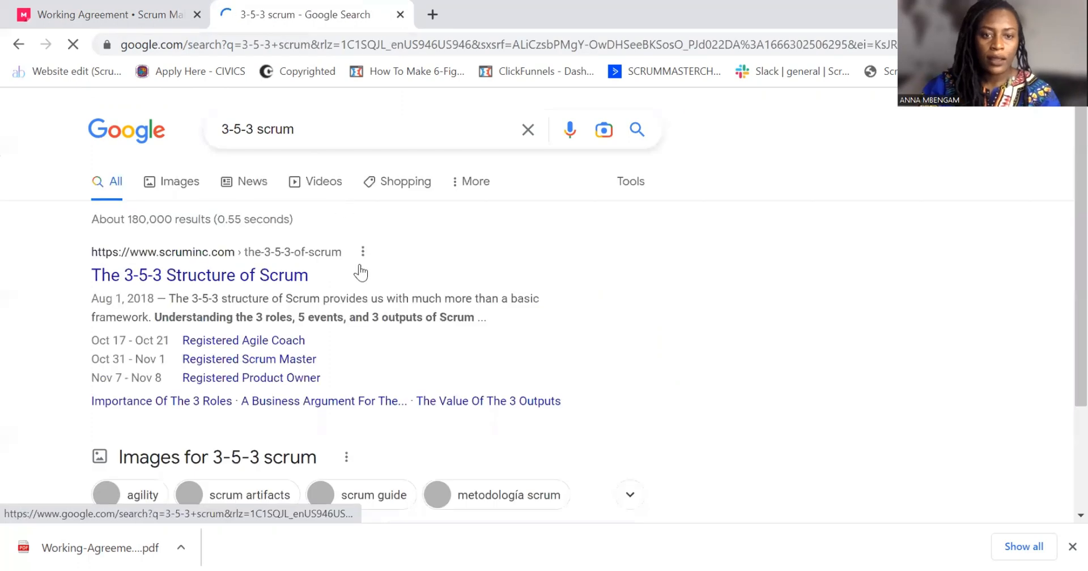
Preview Scrum Inc's "Scrum's Simple Rules" image and save it to Downloads as the WEBP file 353_Infographic_Triangle_R10V2_Branded-01
scroll(360, 273, "down", 5)
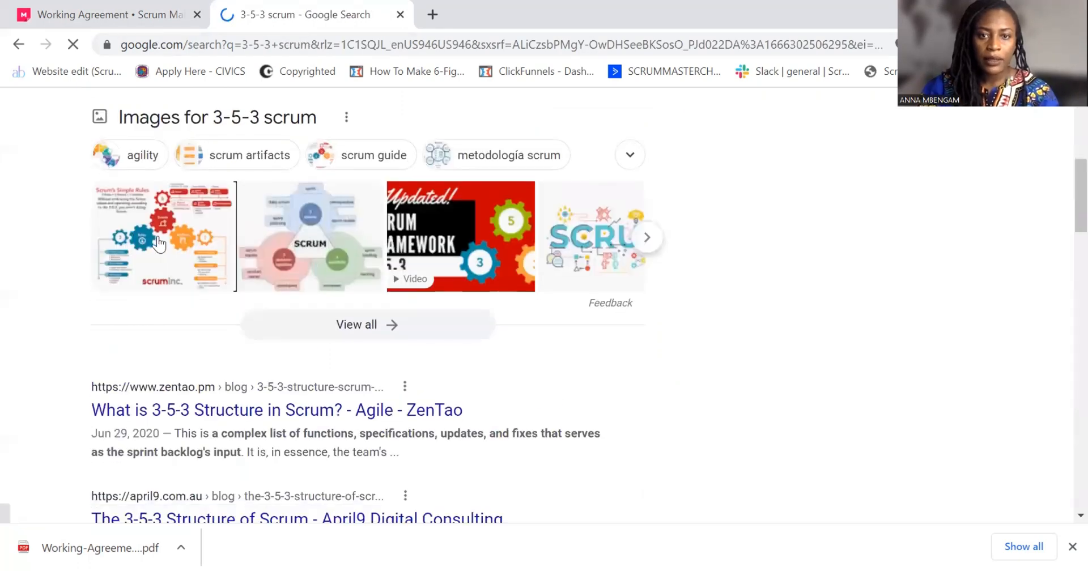
left_click(179, 241)
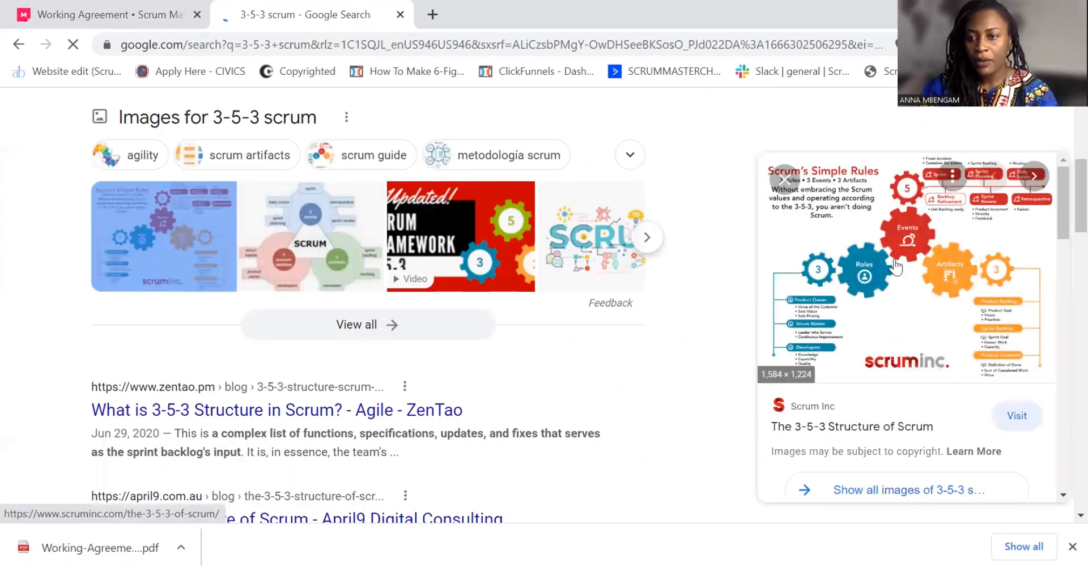
right_click(795, 381)
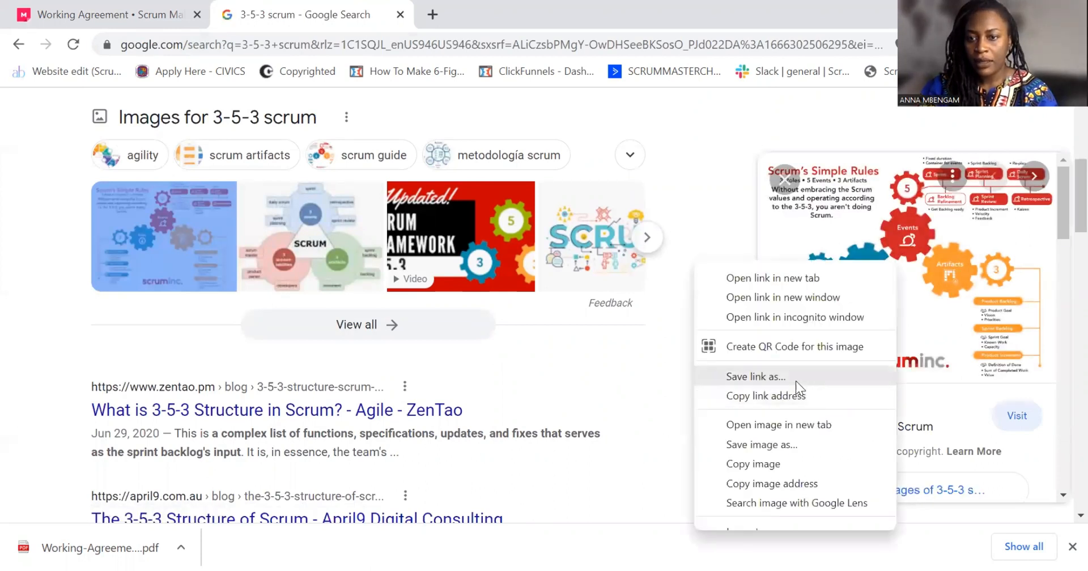
left_click(814, 444)
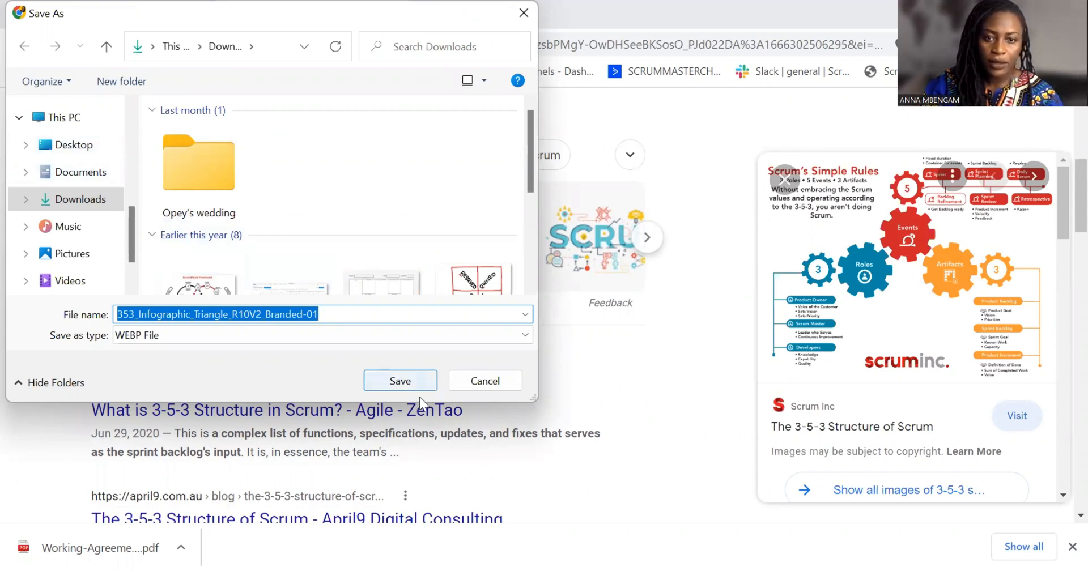
left_click(394, 366)
Open Scrum Inc's "The 3-5-3 of Scrum" article and try to save the infographic from that page
left_click(857, 289)
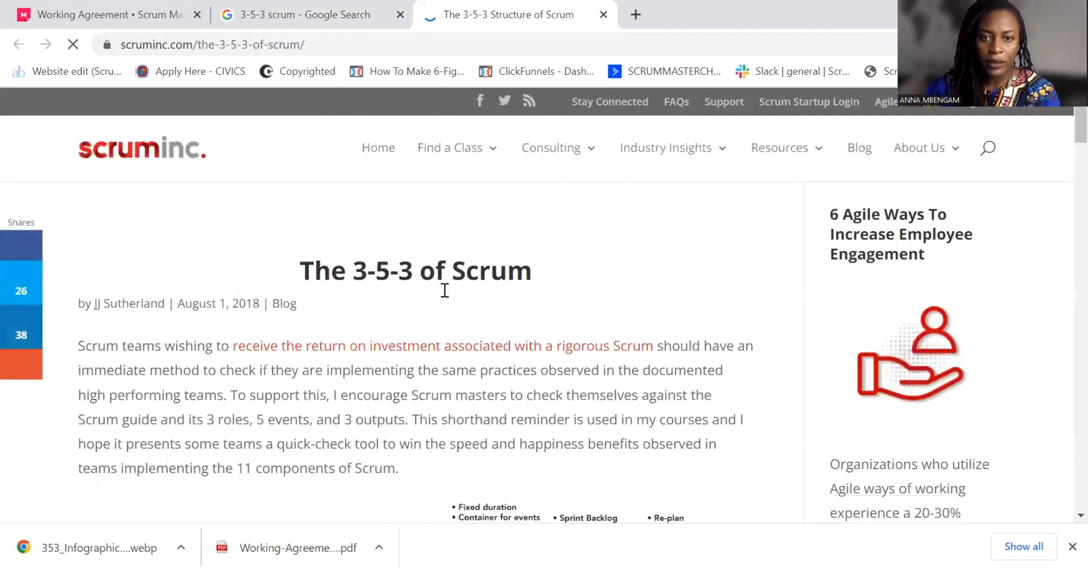
scroll(421, 334, "down", 4)
scroll(368, 269, "down", 3)
right_click(445, 340)
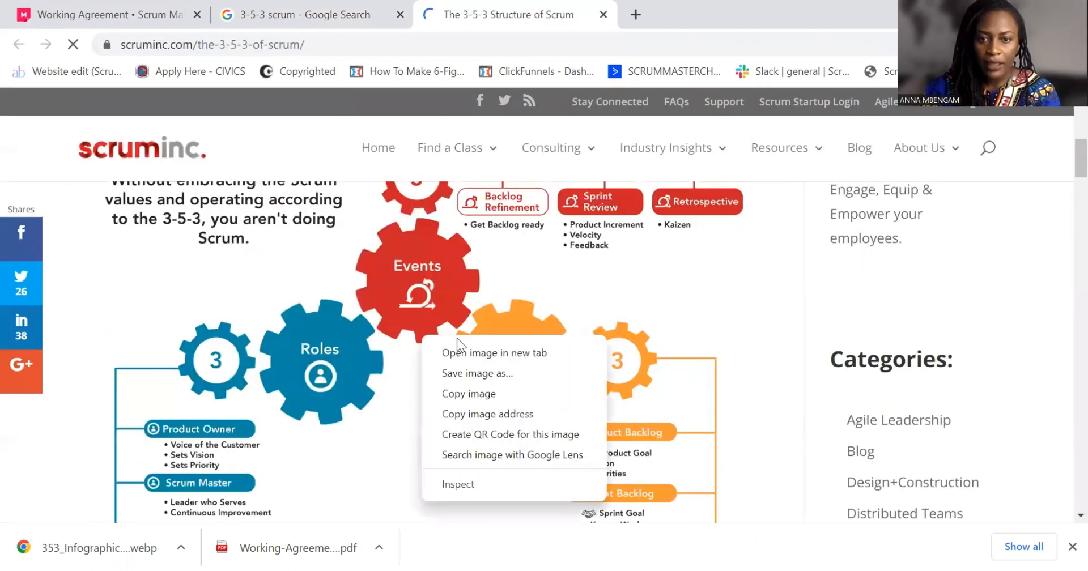
left_click(470, 370)
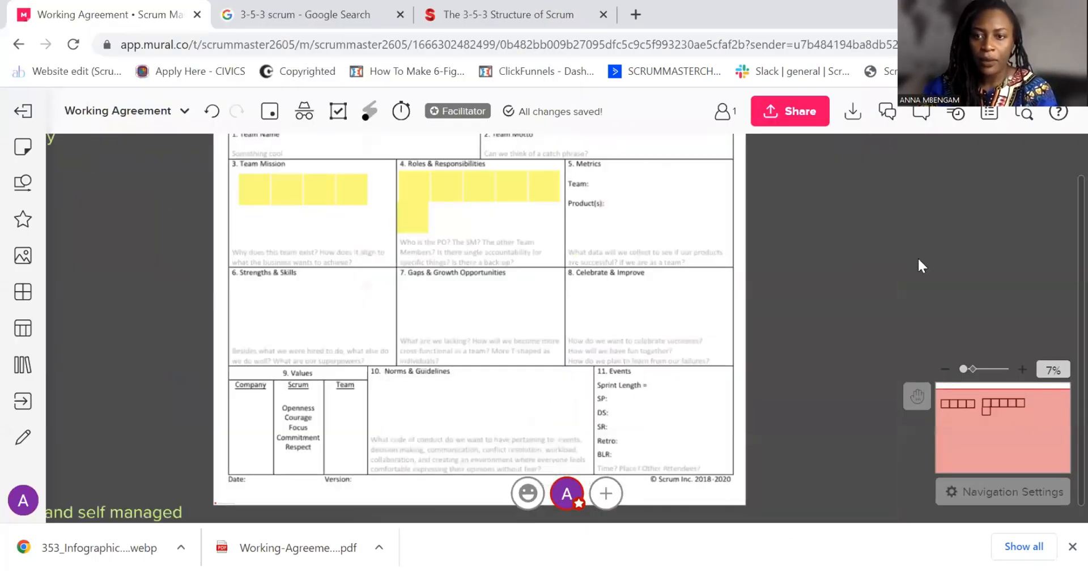
Switch back to Mural and import the image 353_Infographic_Triangle_R10V2_Branded-01 from Downloads
left_click(23, 256)
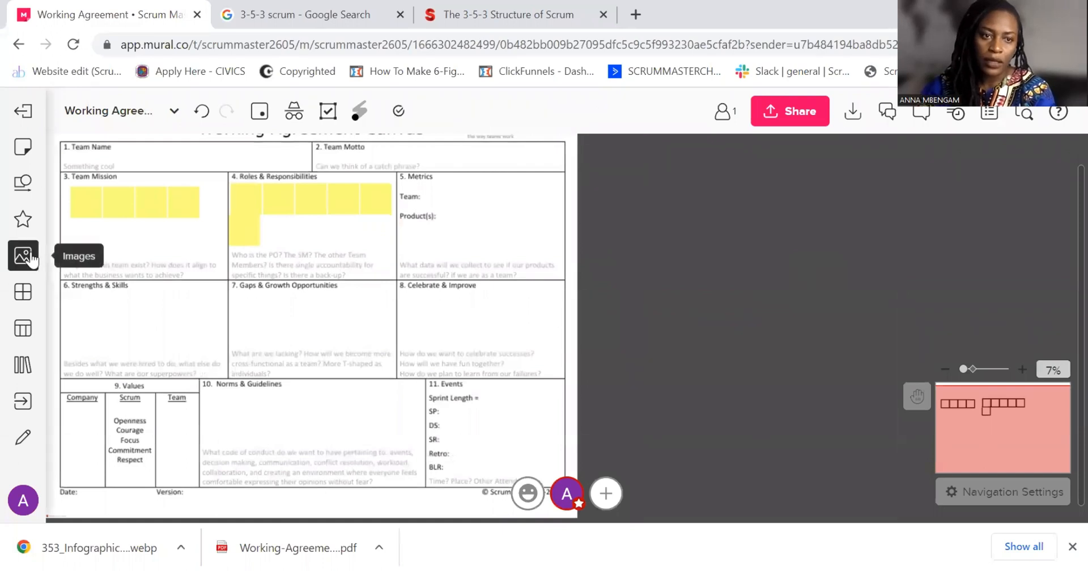
left_click(170, 447)
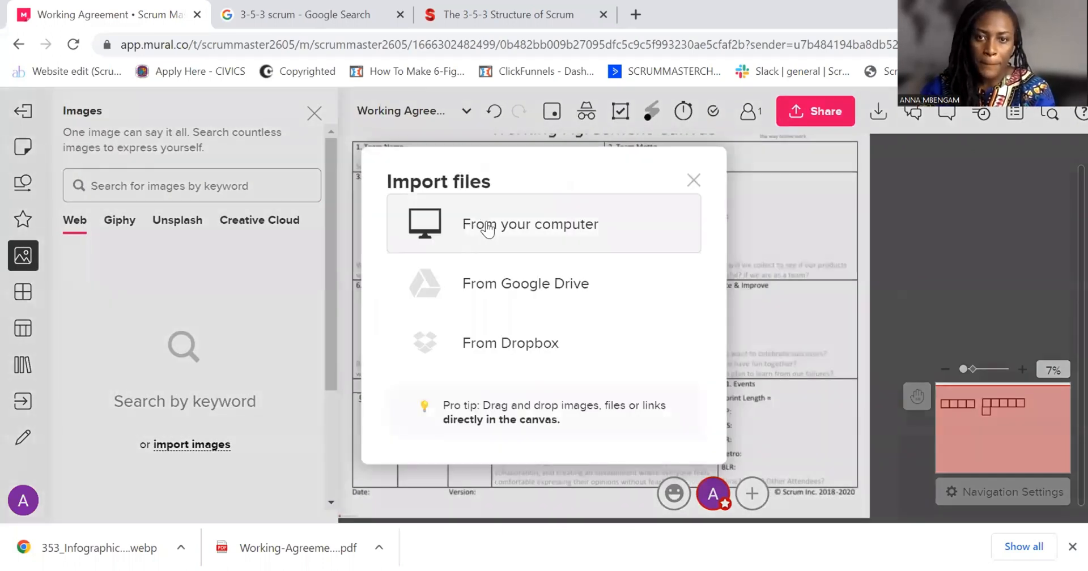
left_click(491, 227)
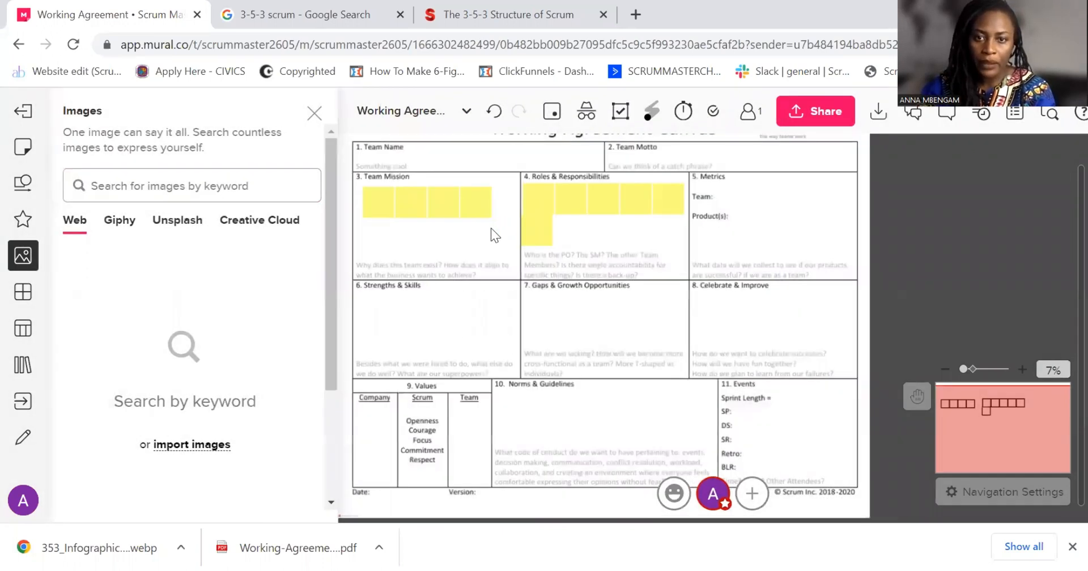
left_click(207, 266)
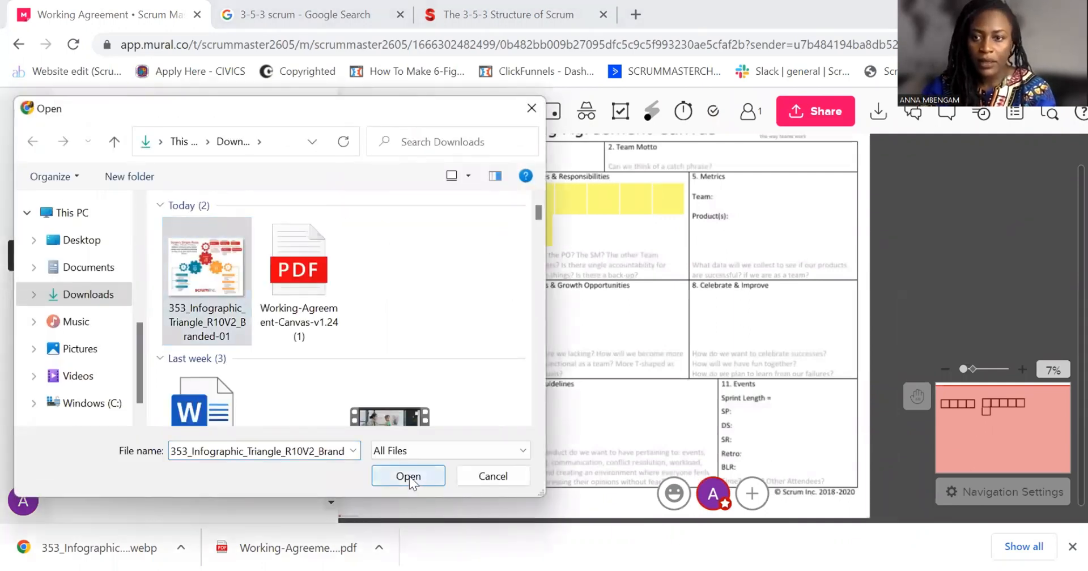
left_click(409, 477)
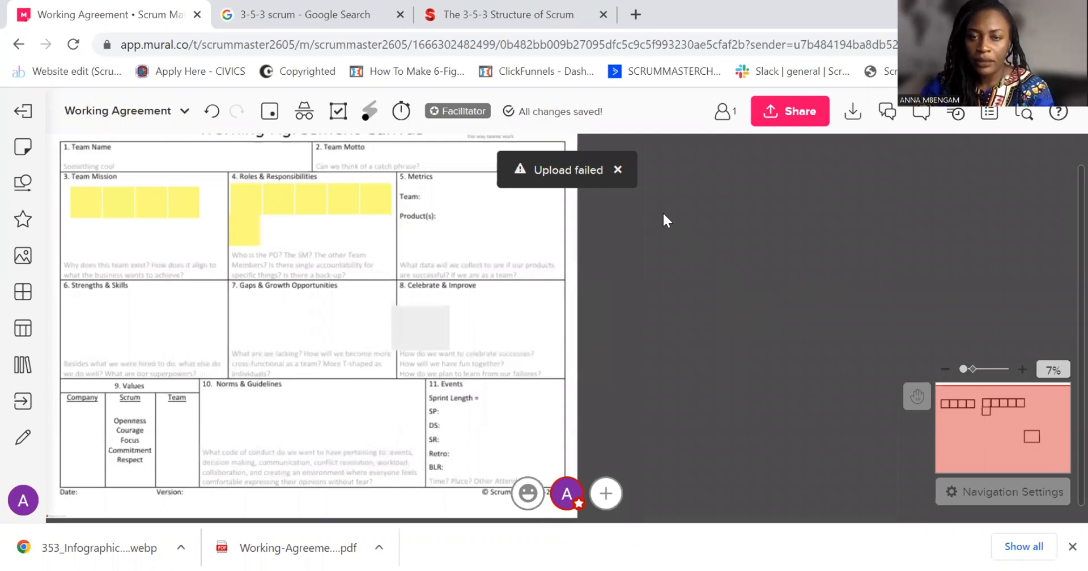
Dismiss the upload notice and move the grey image placeholder off the canvas into the empty area beside the Metrics section
left_click(622, 171)
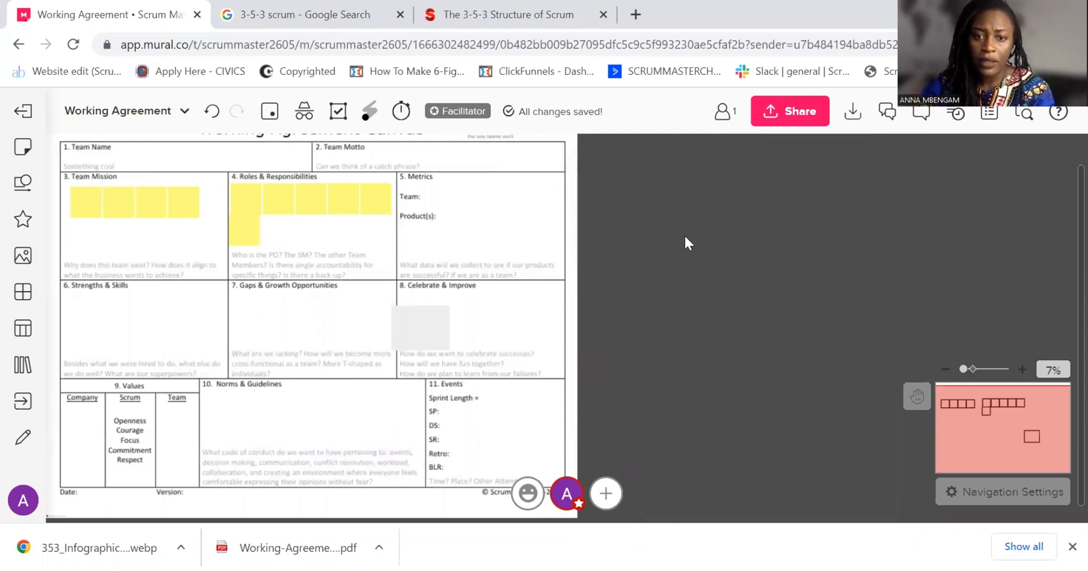
scroll(663, 256, "left", 1)
left_click_drag(498, 337, 749, 237)
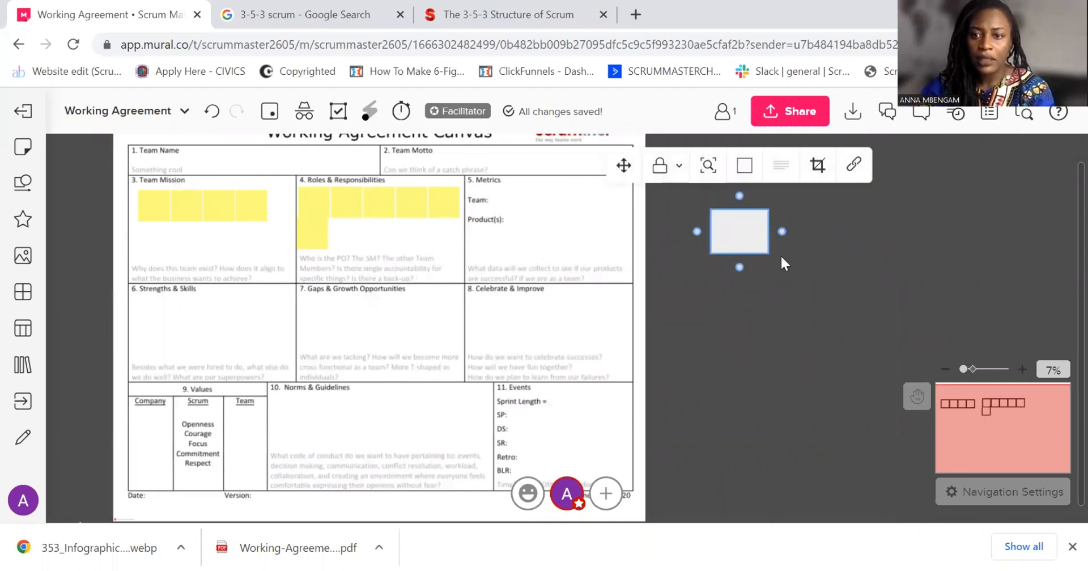
left_click(818, 313)
left_click_drag(808, 308, 954, 323)
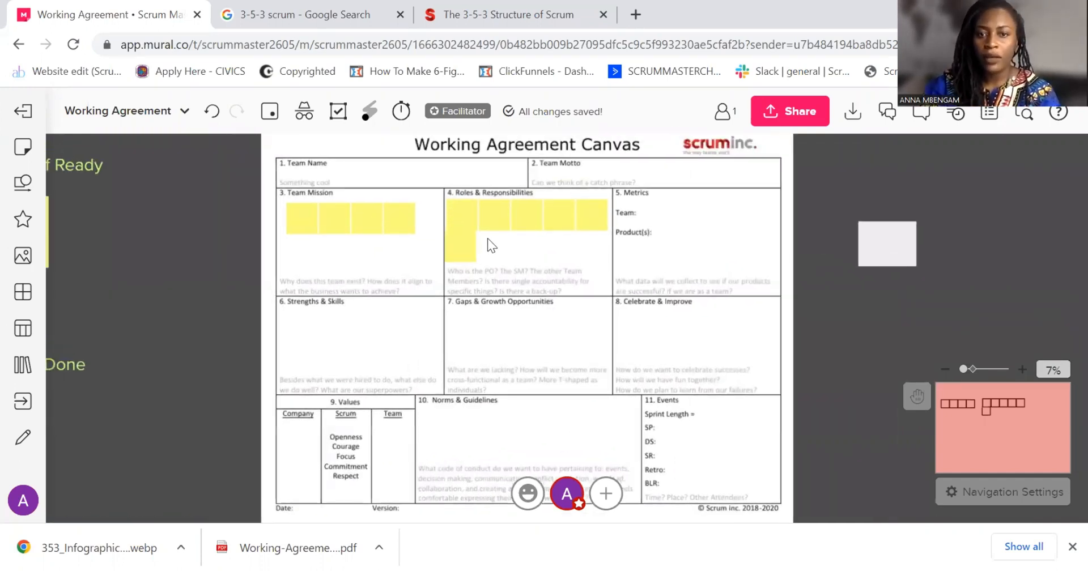
double_click(488, 238)
left_click(724, 242)
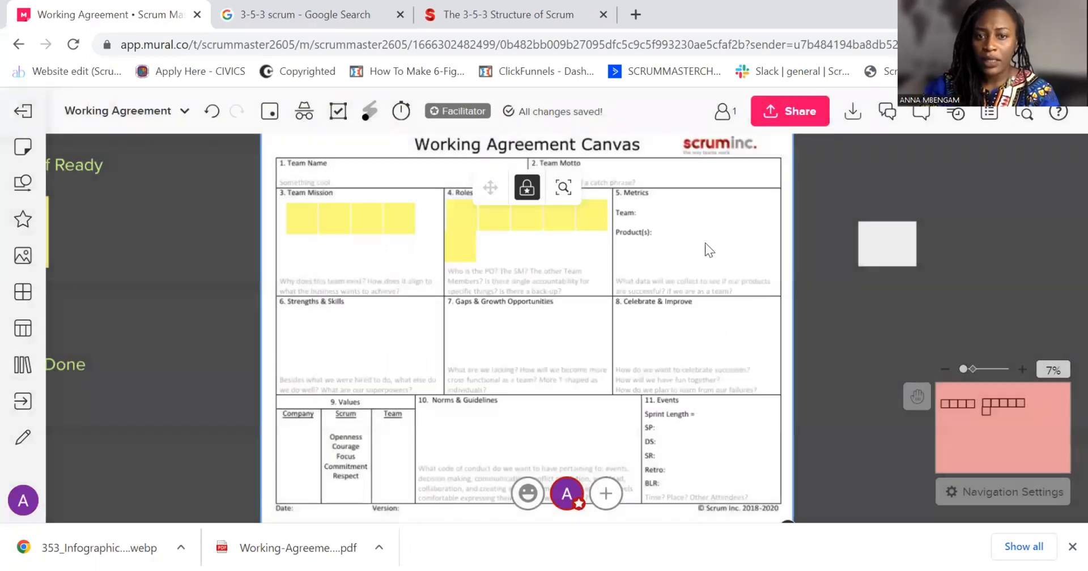
Duplicate the yellow sticky note in the second row of Roles & Responsibilities four times to complete a row of five
right_click(464, 260)
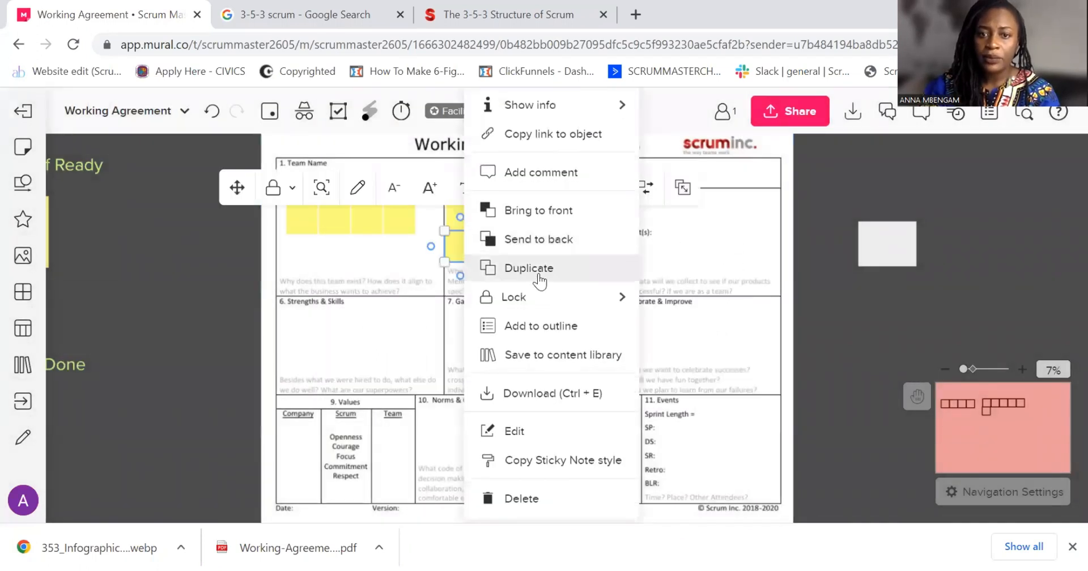
left_click(538, 272)
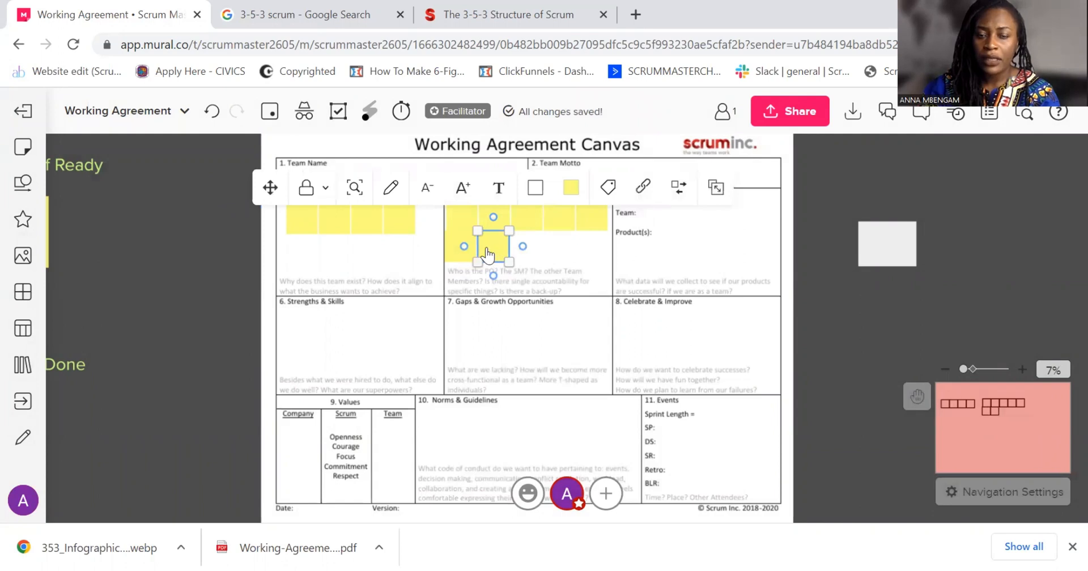
right_click(486, 247)
left_click(577, 277)
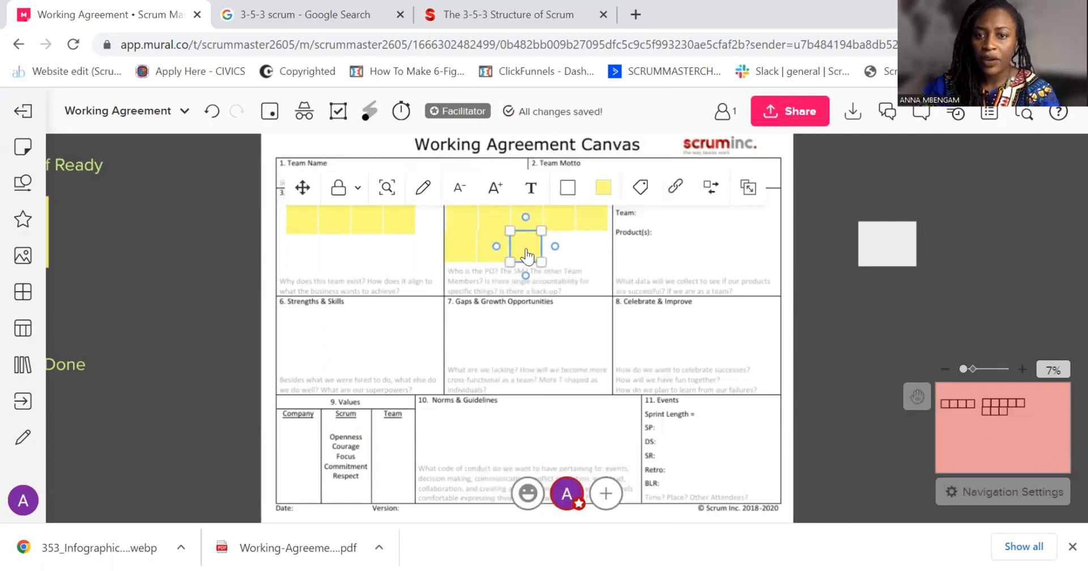
right_click(524, 248)
left_click(602, 275)
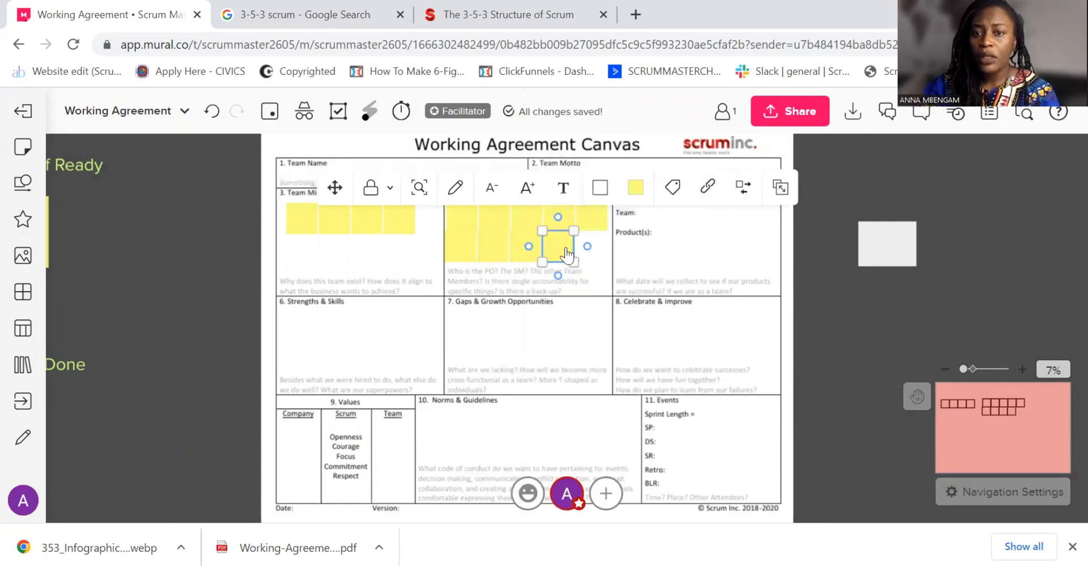
right_click(559, 249)
left_click(602, 274)
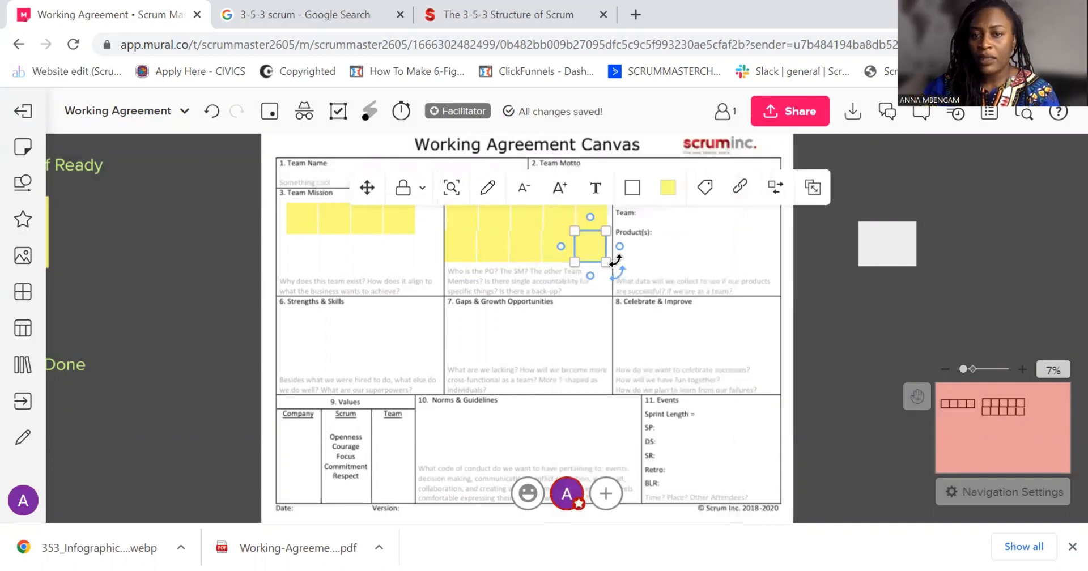
left_click(1009, 263)
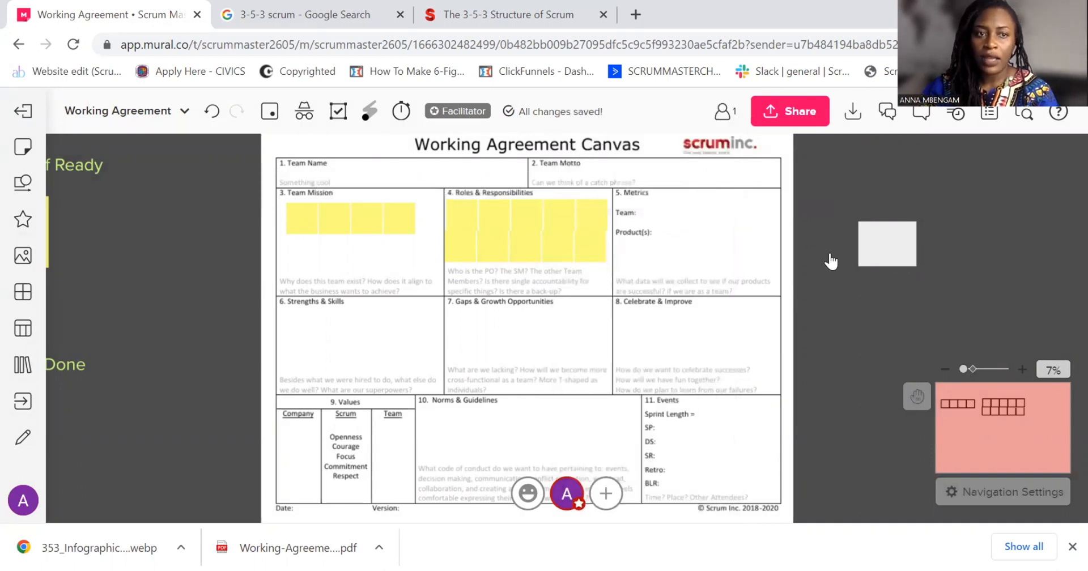
Search Mural's web images for "3-5-3 scrum"
left_click(21, 254)
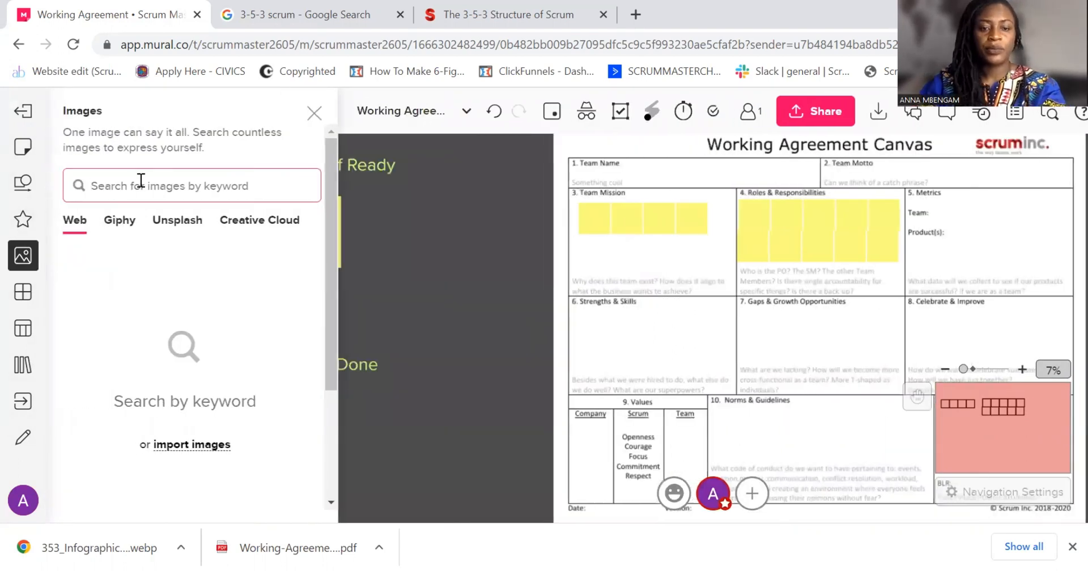
type("3-")
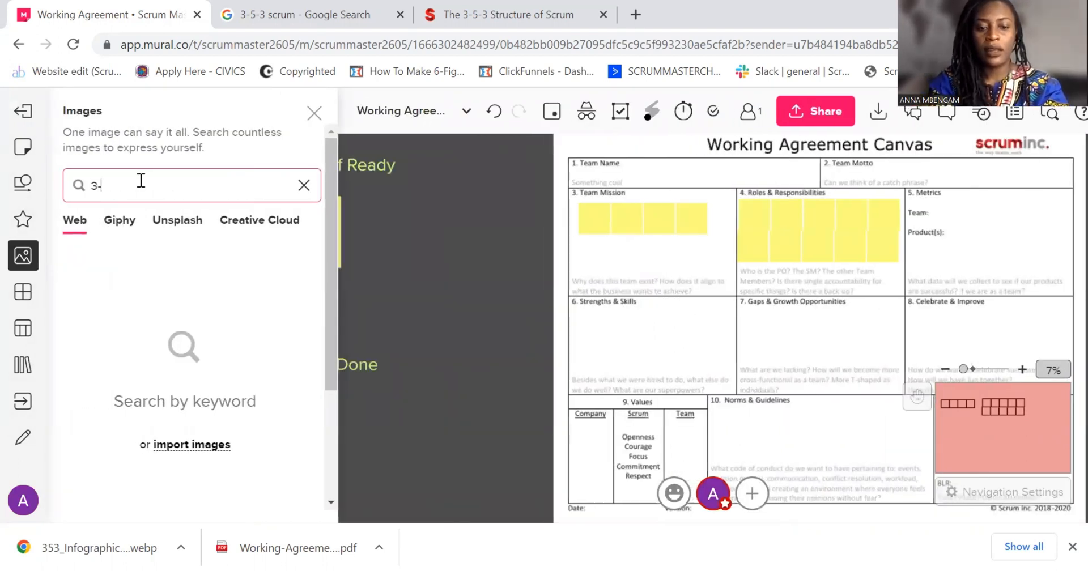
type("5-")
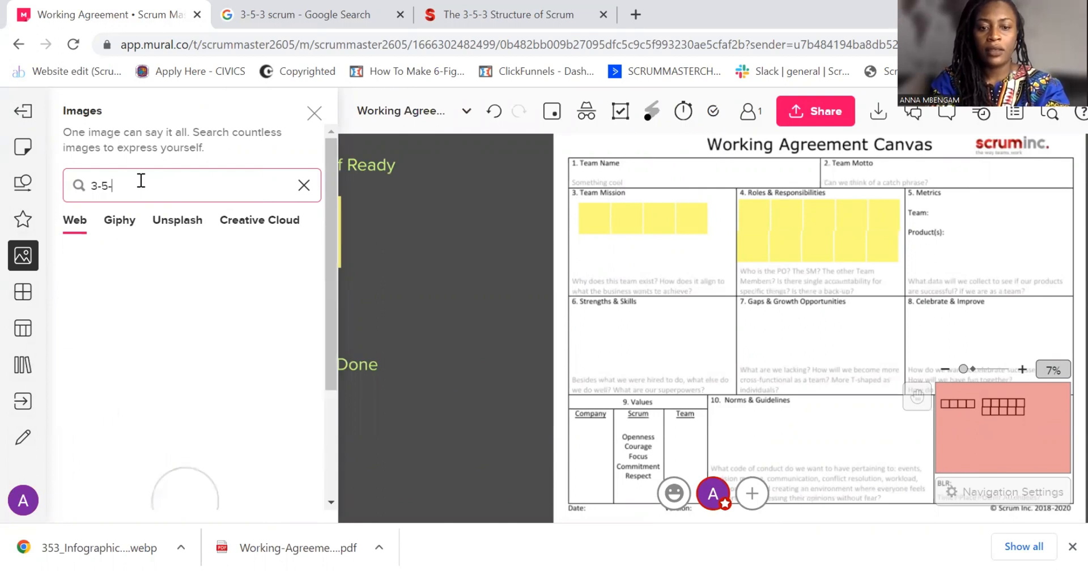
type("3")
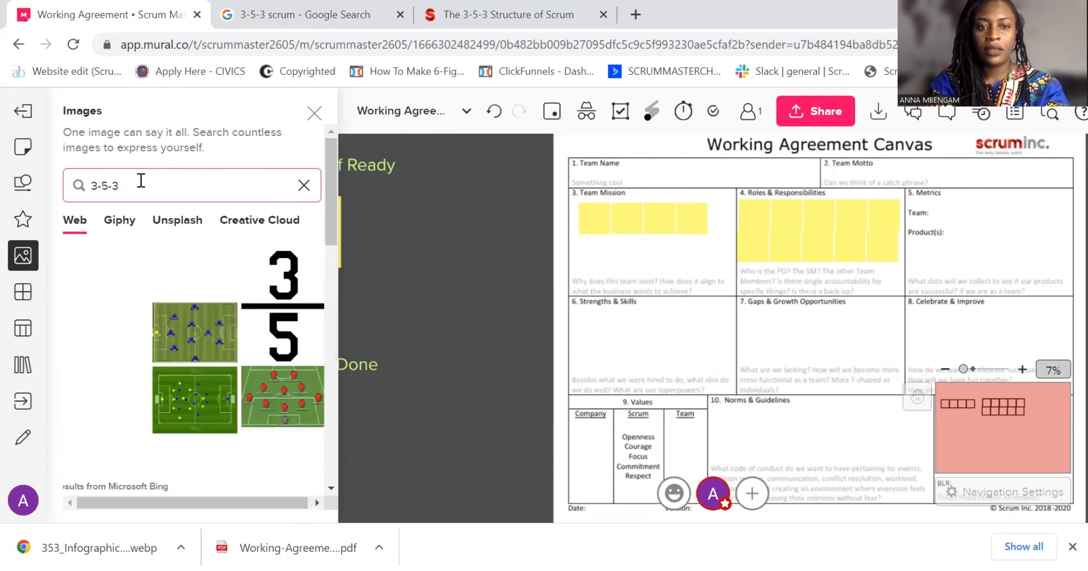
type(" sc")
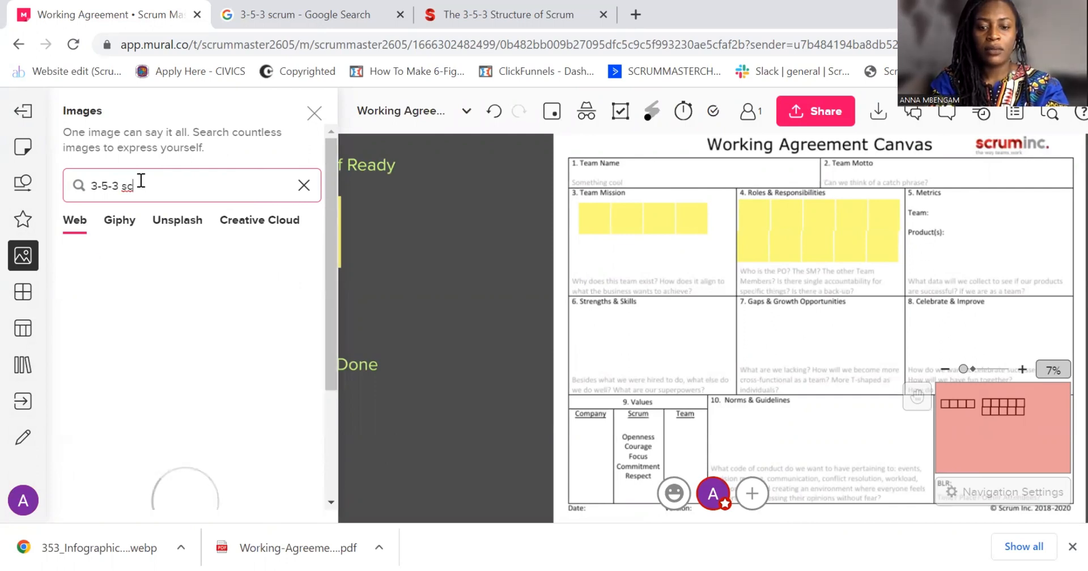
type("rum")
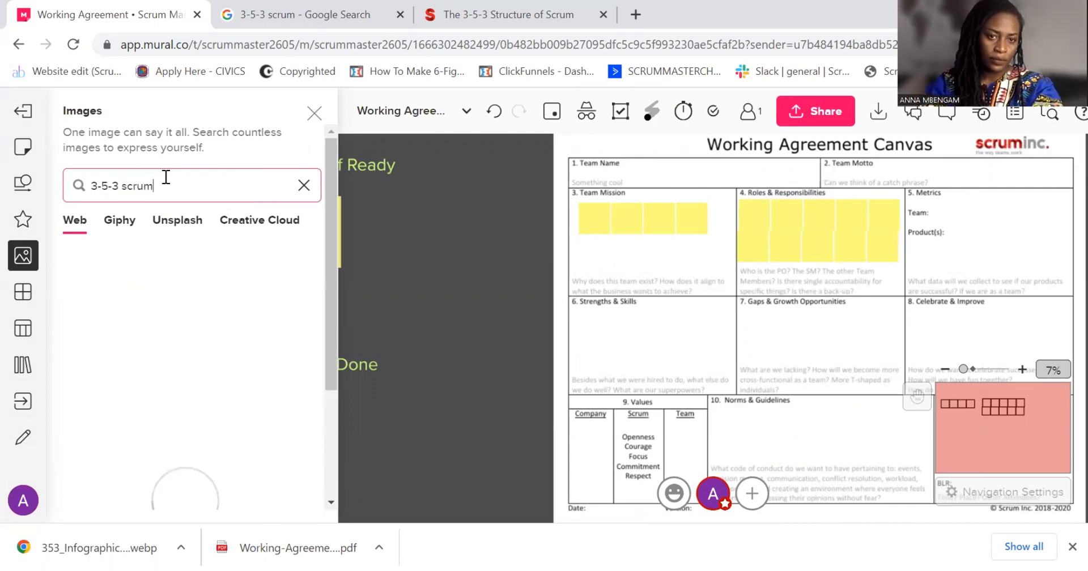
Insert the first Scrum Inc infographic with the coloured gears into the Strengths & Skills section and close the image search
left_click(118, 292)
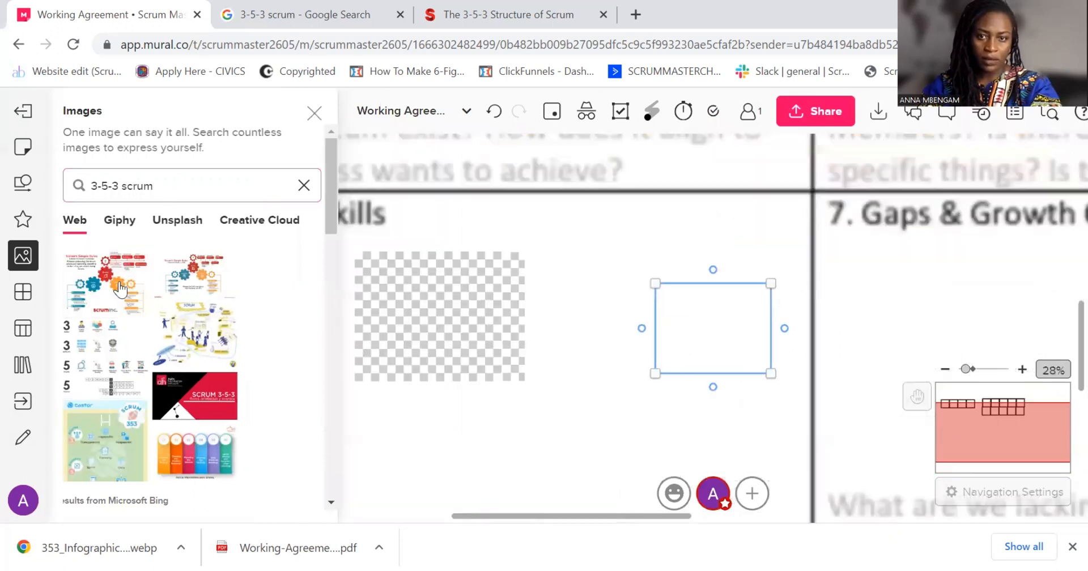
scroll(828, 345, "down", 5)
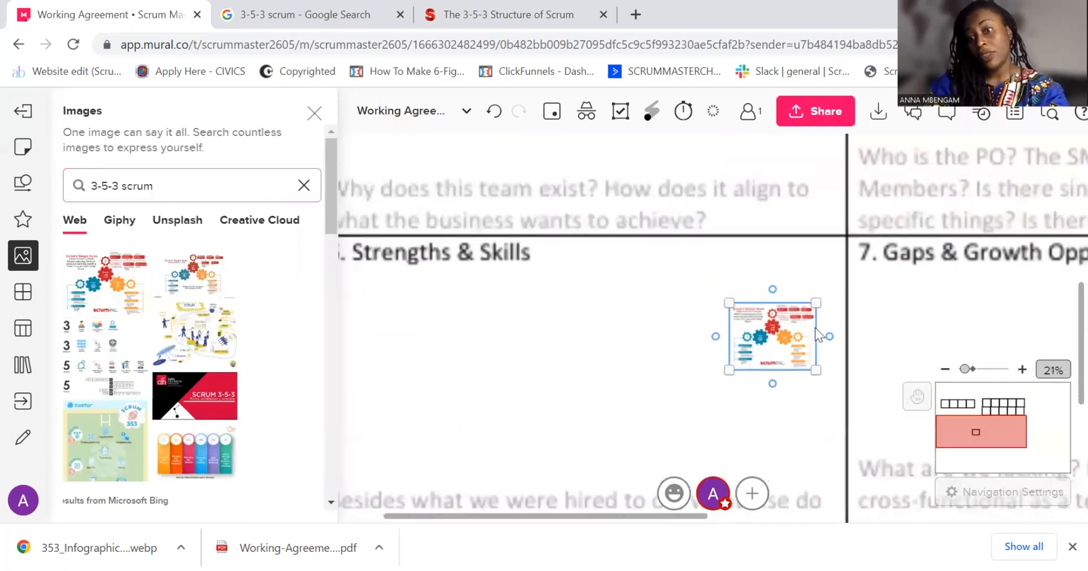
left_click(312, 115)
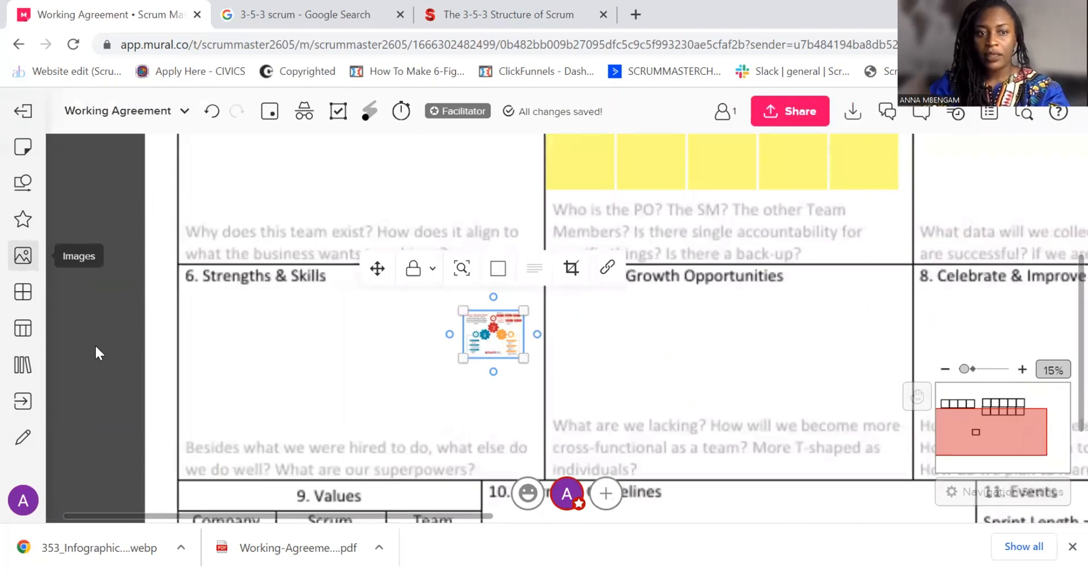
scroll(96, 352, "down", 1)
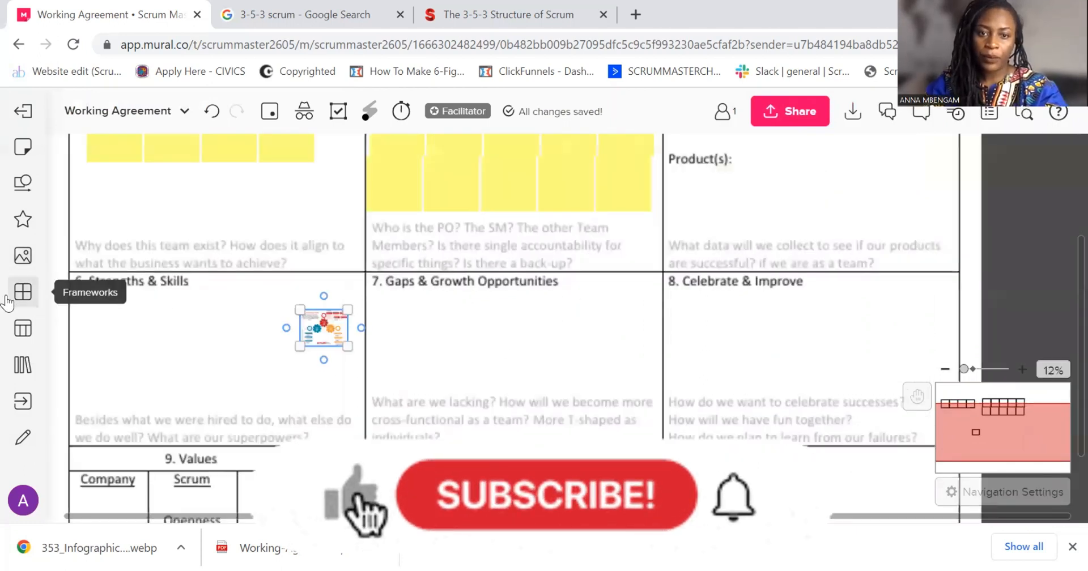